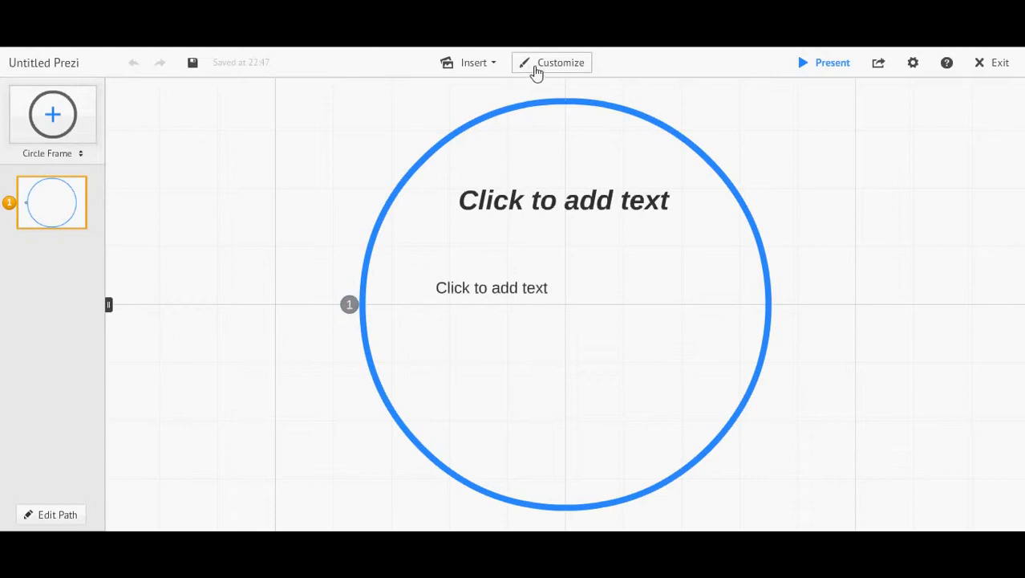
Apply the Lagoon theme to the presentation, trying the Igloo theme for comparison before returning to Lagoon.
click(579, 69)
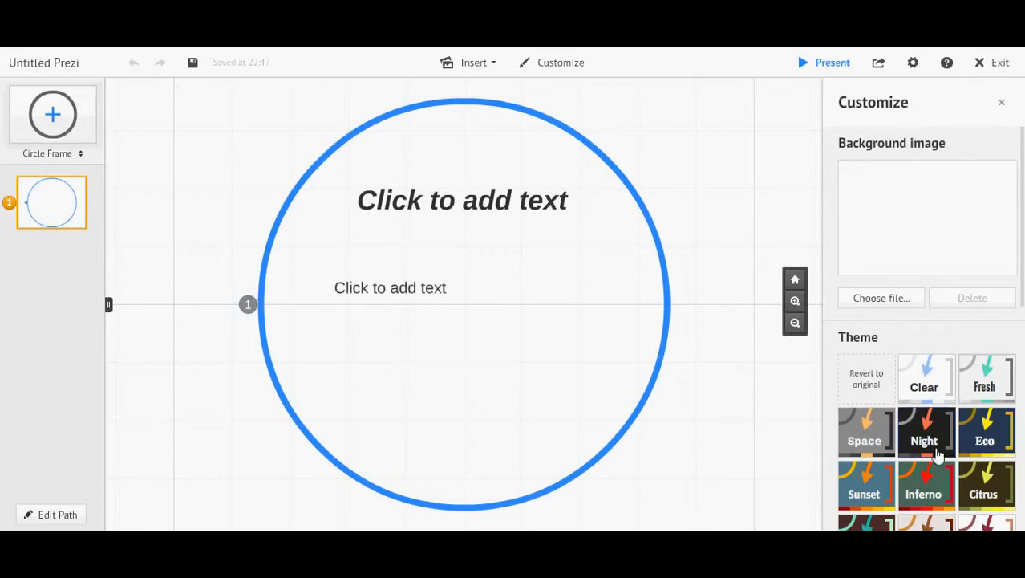
scroll(947, 445, down, 5)
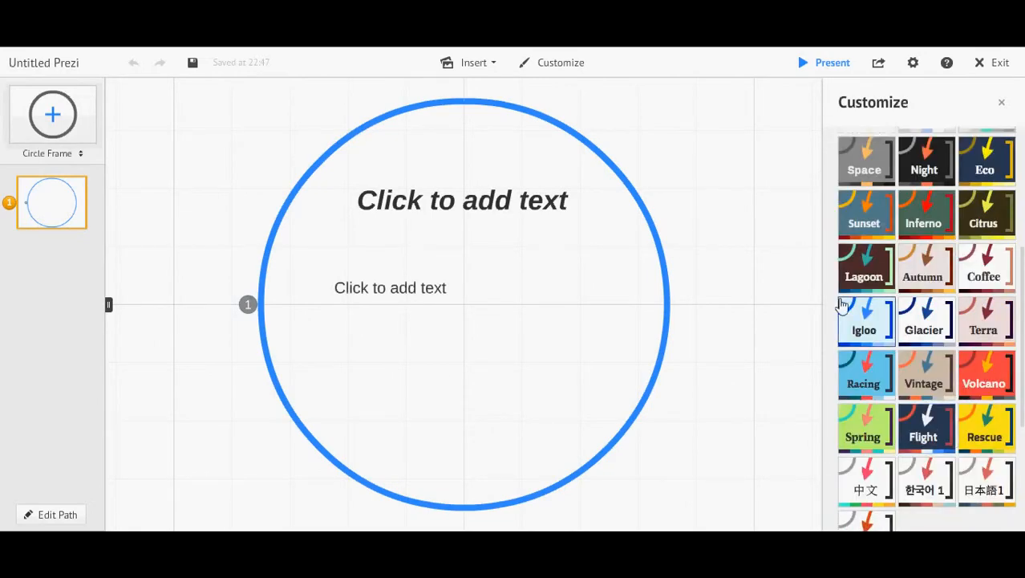
click(856, 260)
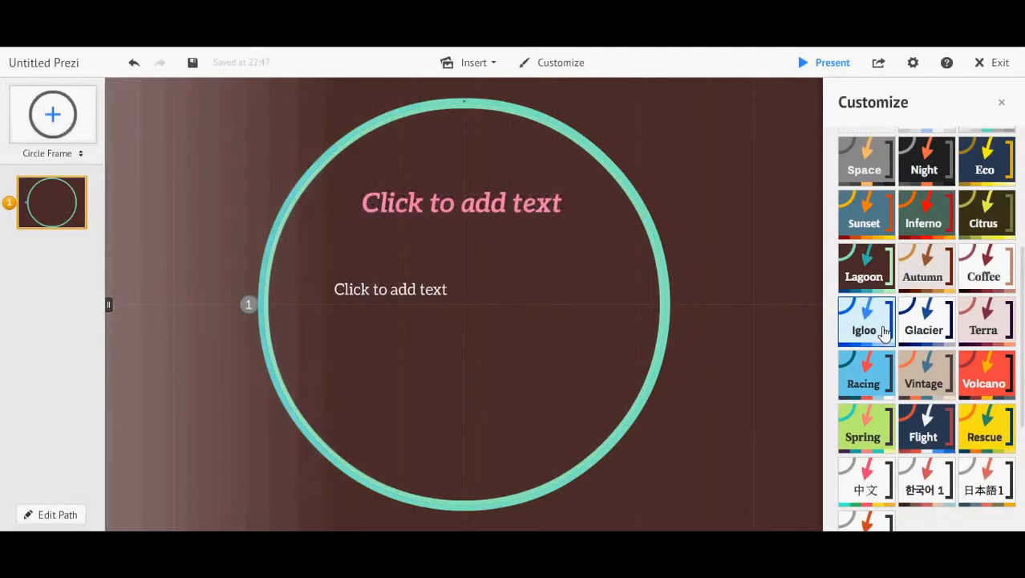
click(883, 331)
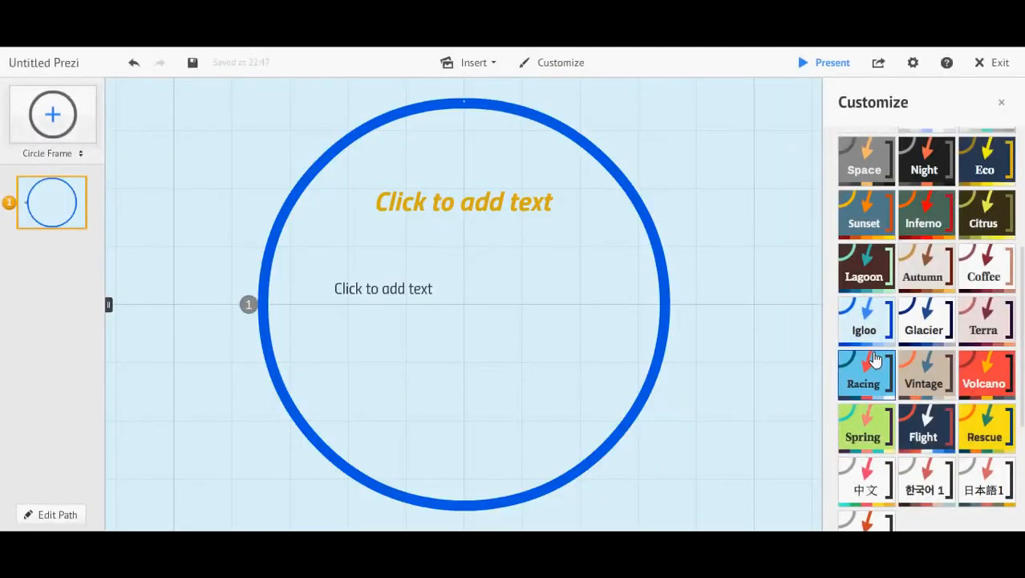
click(855, 276)
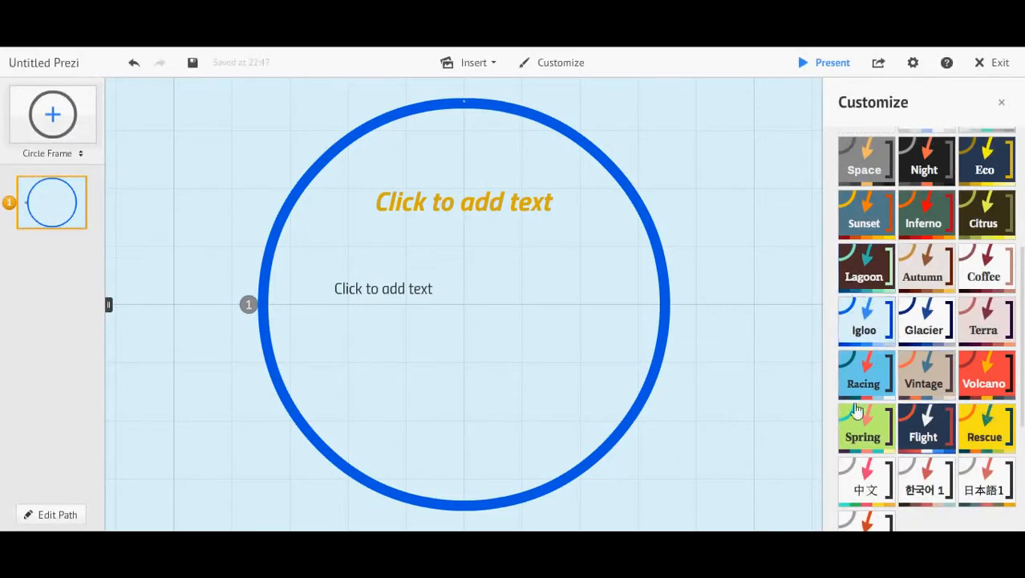
Open the Prezi CSS editor from the advanced theme settings and locate the frame.circle rules.
scroll(850, 321, down, 3)
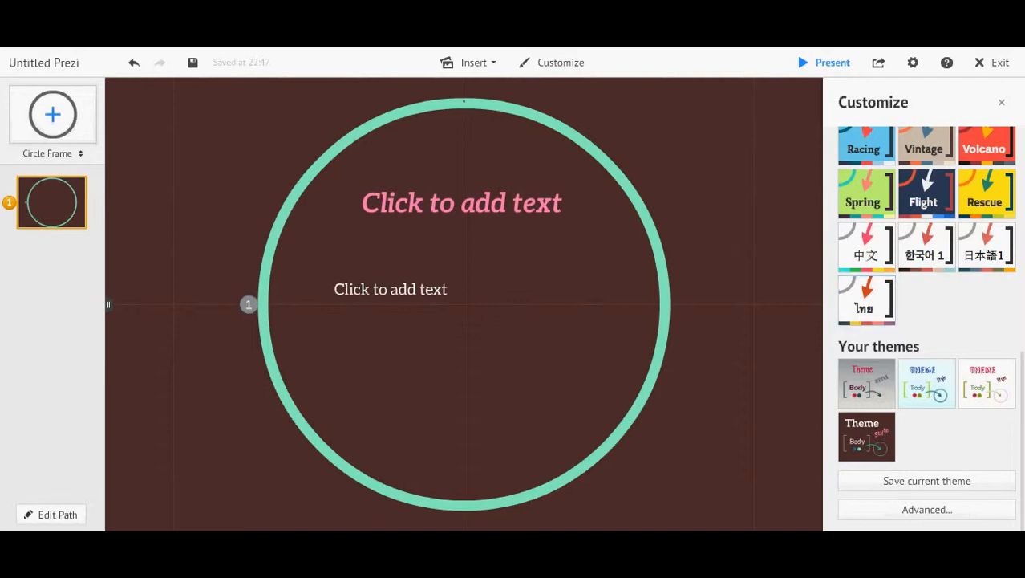
click(1002, 514)
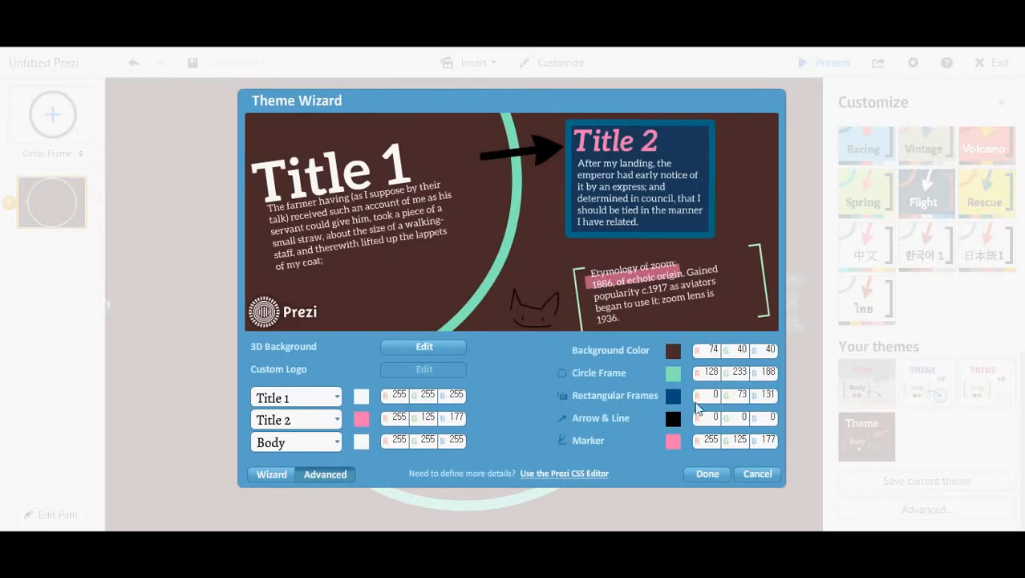
click(572, 474)
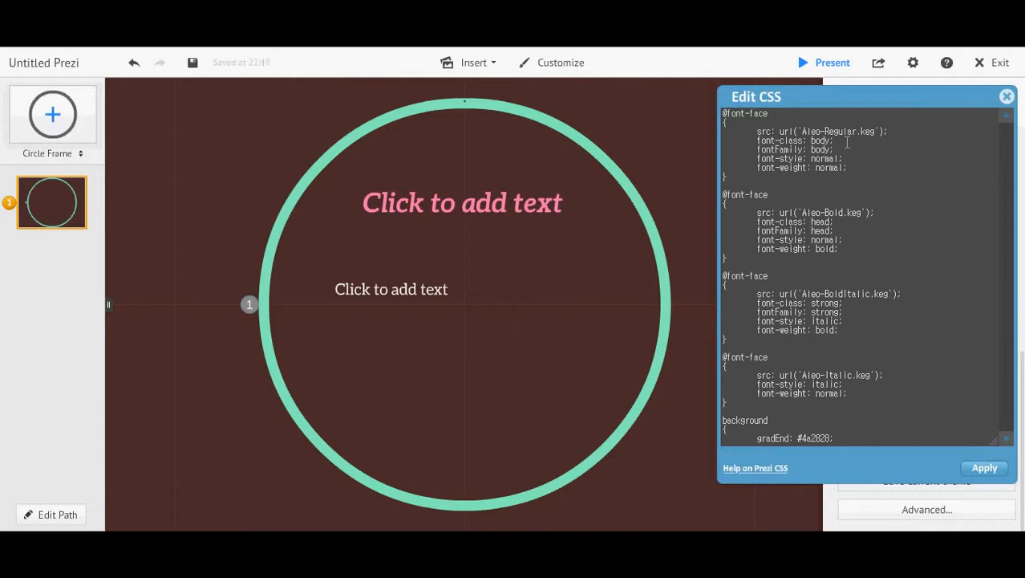
scroll(881, 254, down, 4)
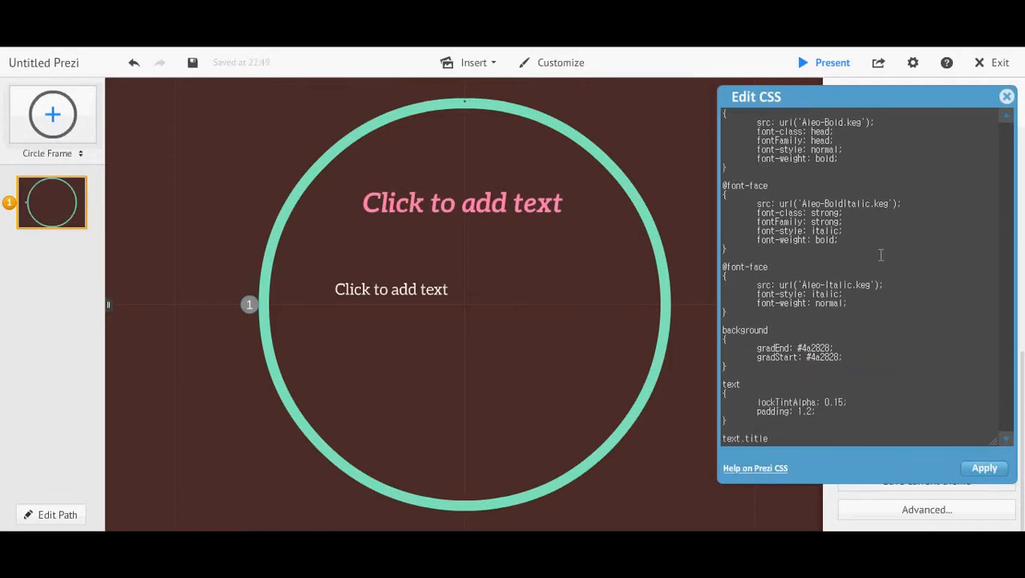
scroll(881, 255, down, 12)
scroll(881, 254, down, 11)
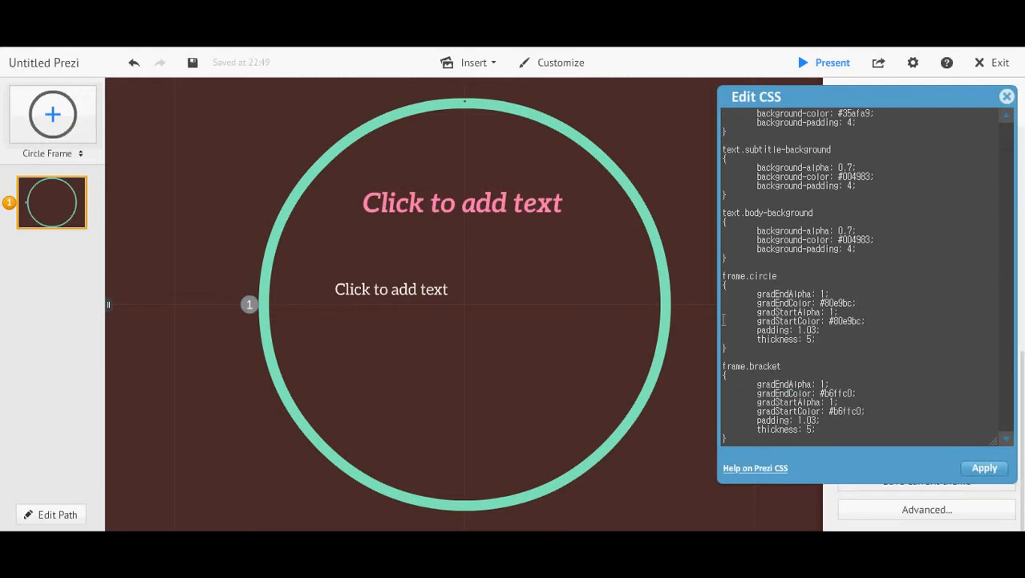
drag(729, 275, 923, 343)
click(921, 341)
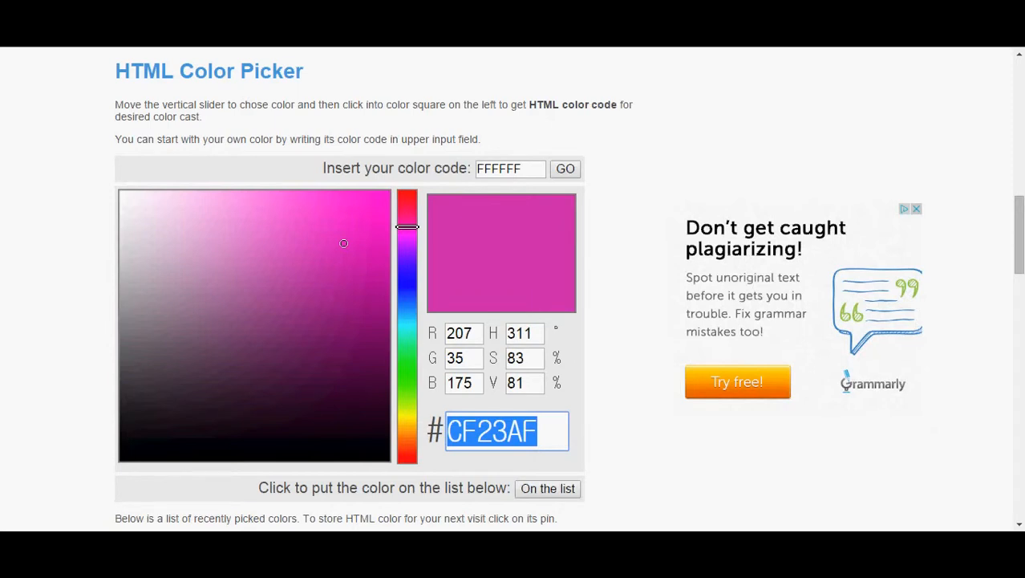
On the HTML Color Picker page, try several hues, pick the dark magenta #9A1187 and copy its code.
click(407, 205)
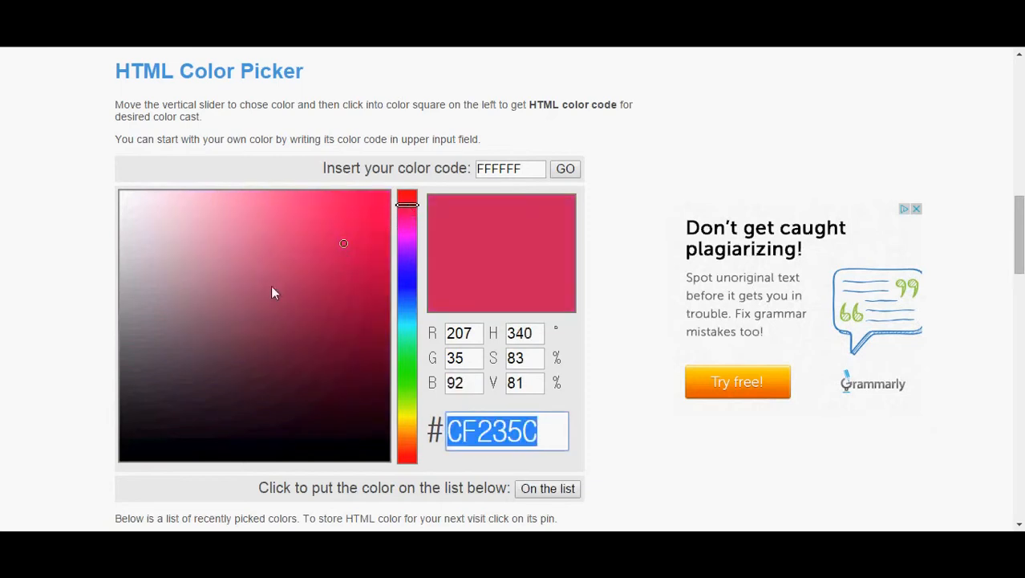
click(411, 377)
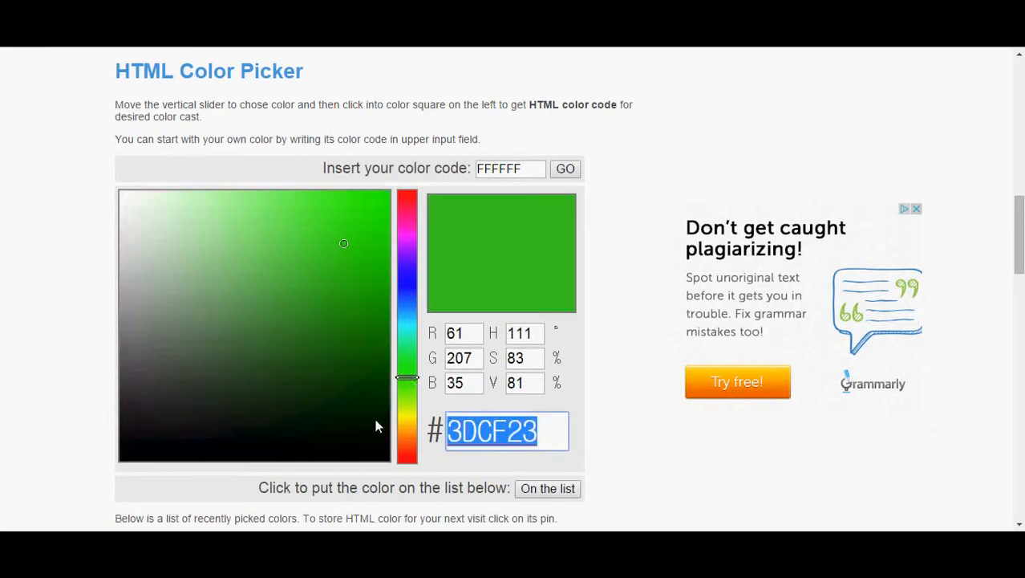
click(406, 440)
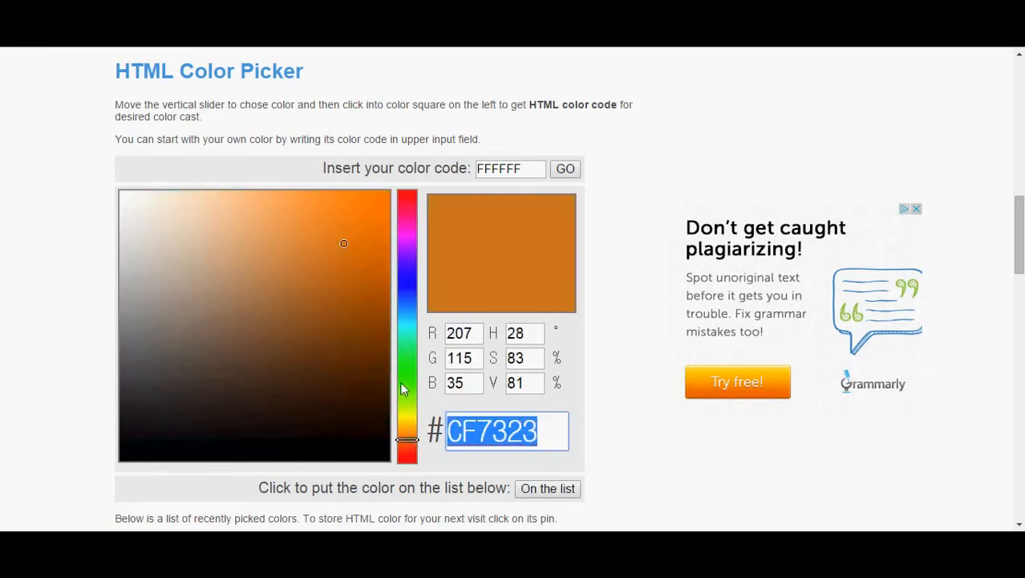
click(405, 326)
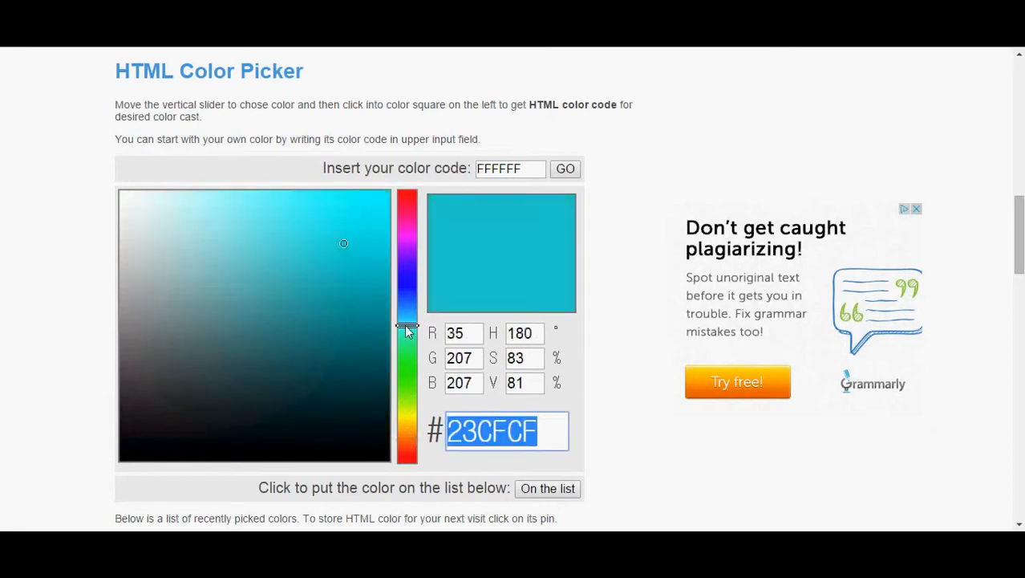
click(405, 279)
click(407, 229)
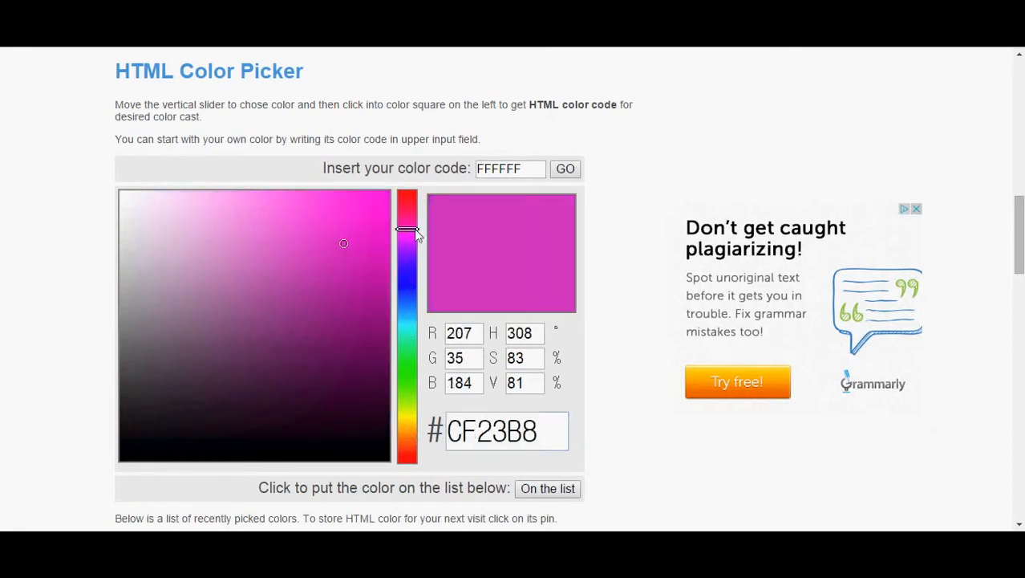
click(360, 301)
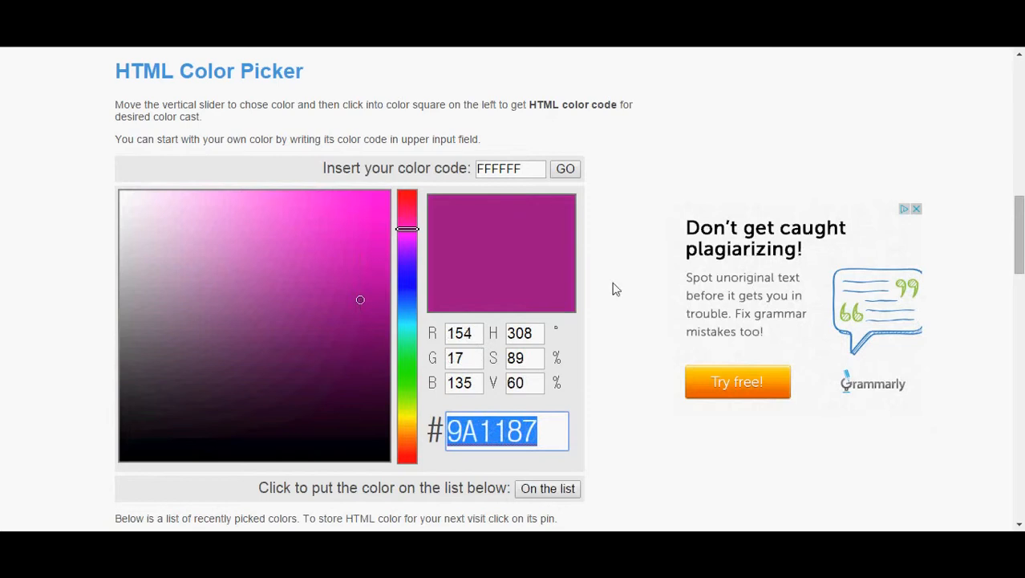
right_click(504, 431)
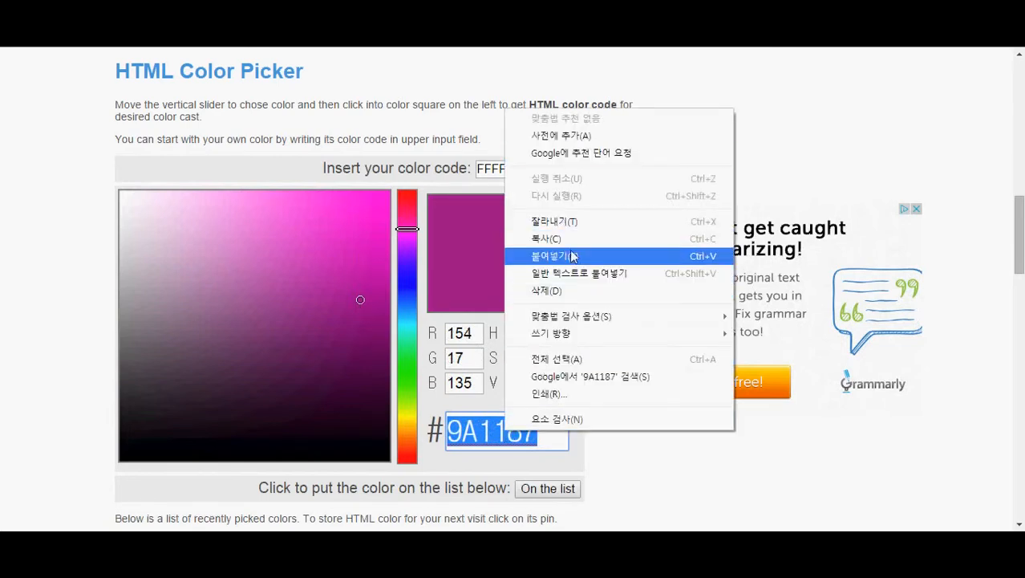
click(573, 241)
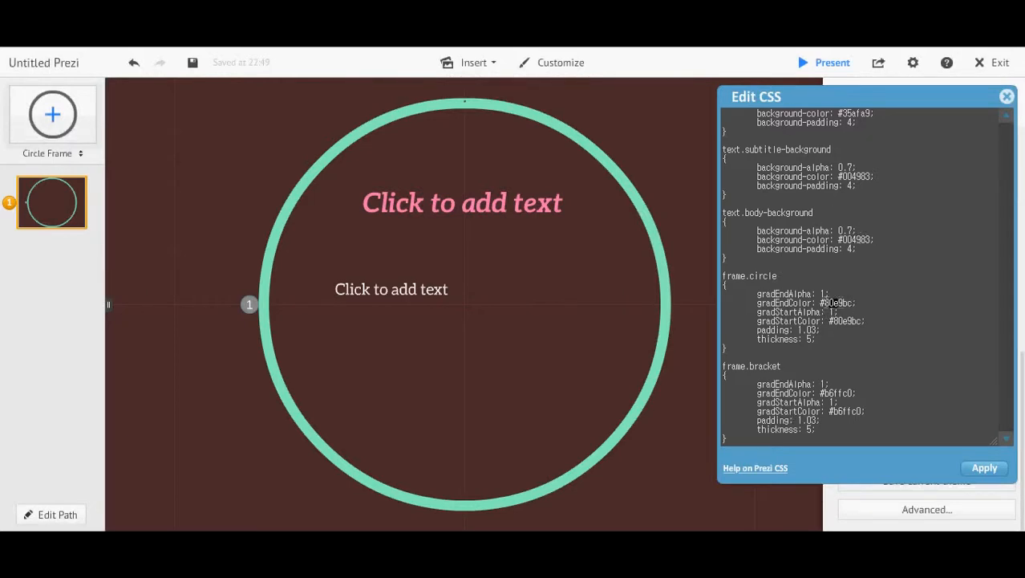
In the Prezi CSS, set both gradEndColor and gradStartColor of frame.circle to #9A1187 and apply the change.
drag(821, 304, 851, 305)
right_click(851, 306)
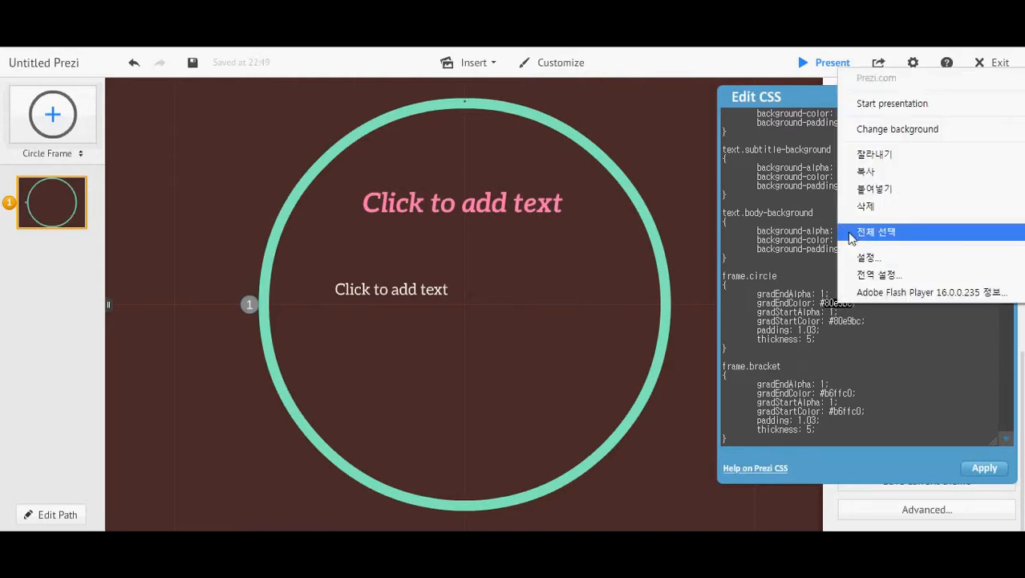
click(873, 189)
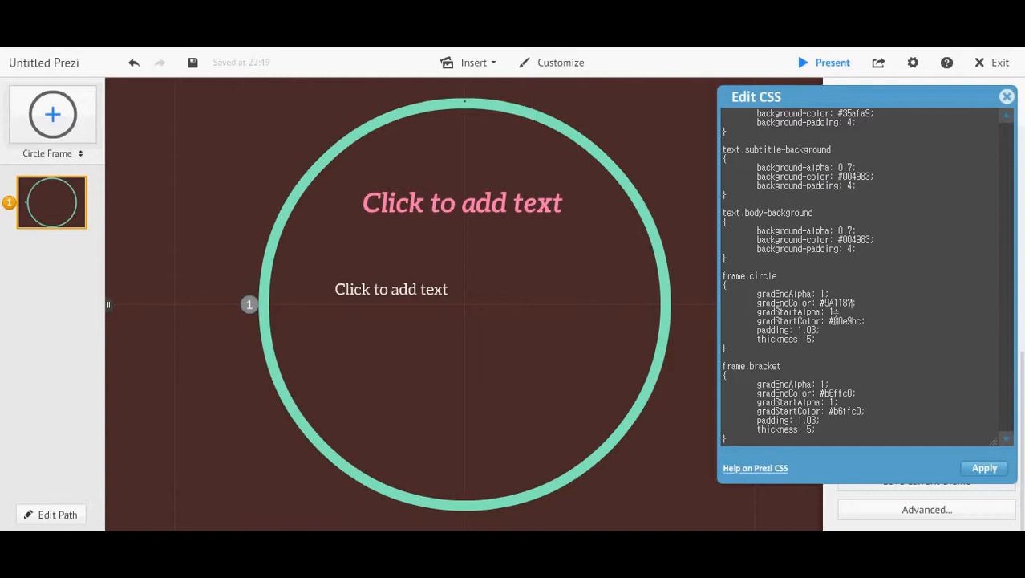
drag(831, 321, 862, 323)
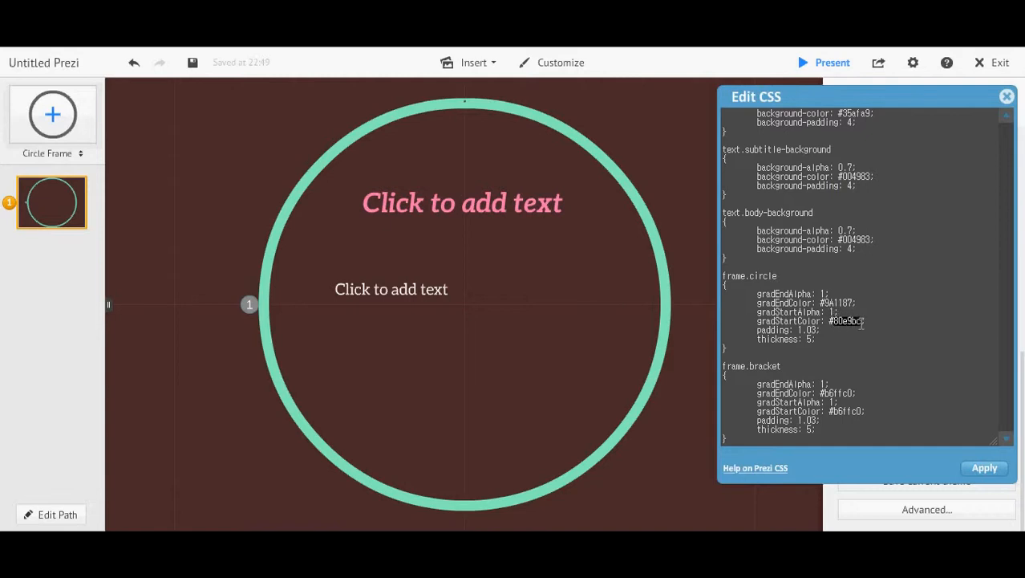
right_click(839, 322)
click(861, 206)
click(995, 470)
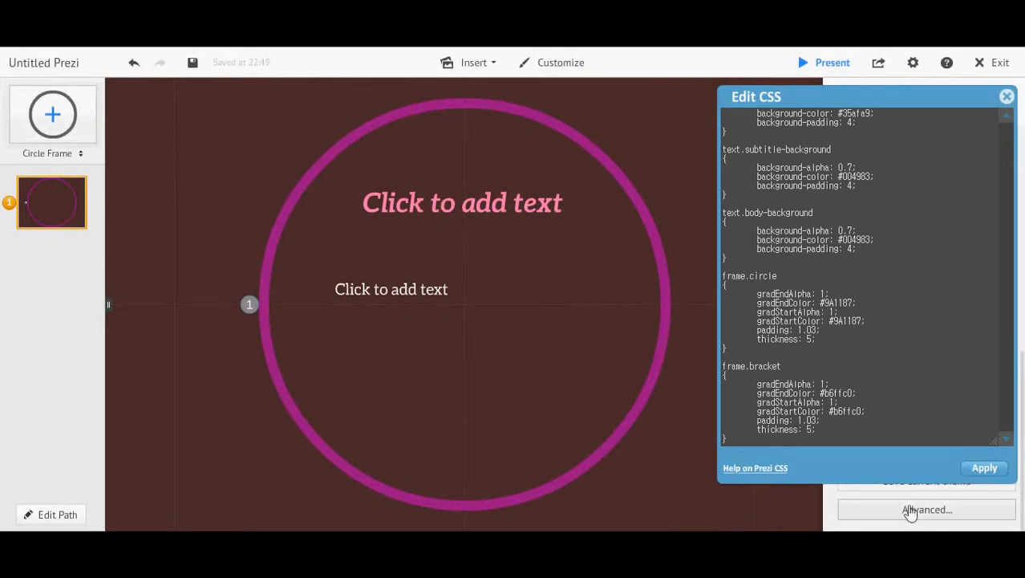
Close the CSS editor and undo the circle frame's colour change.
click(1006, 97)
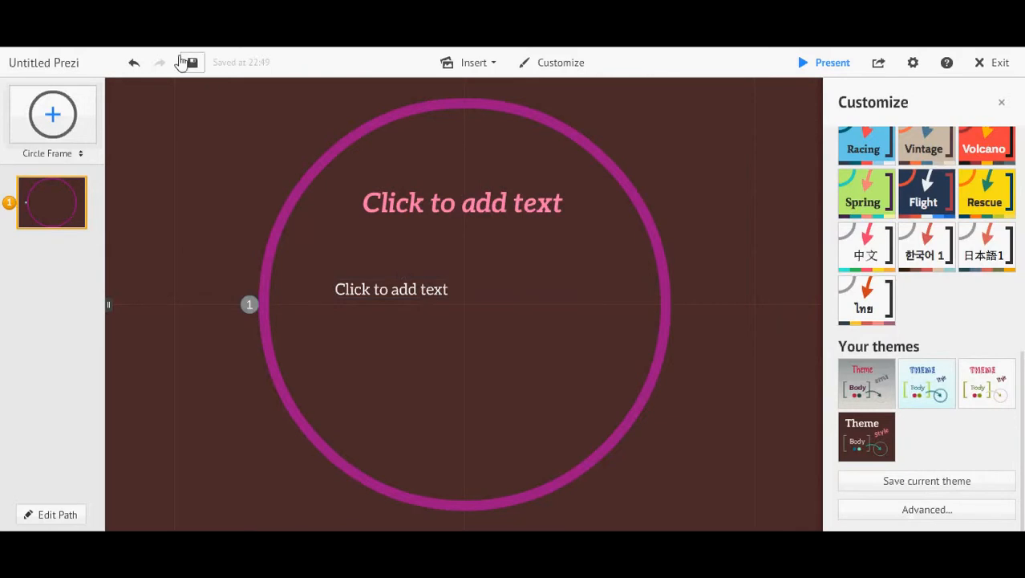
click(135, 63)
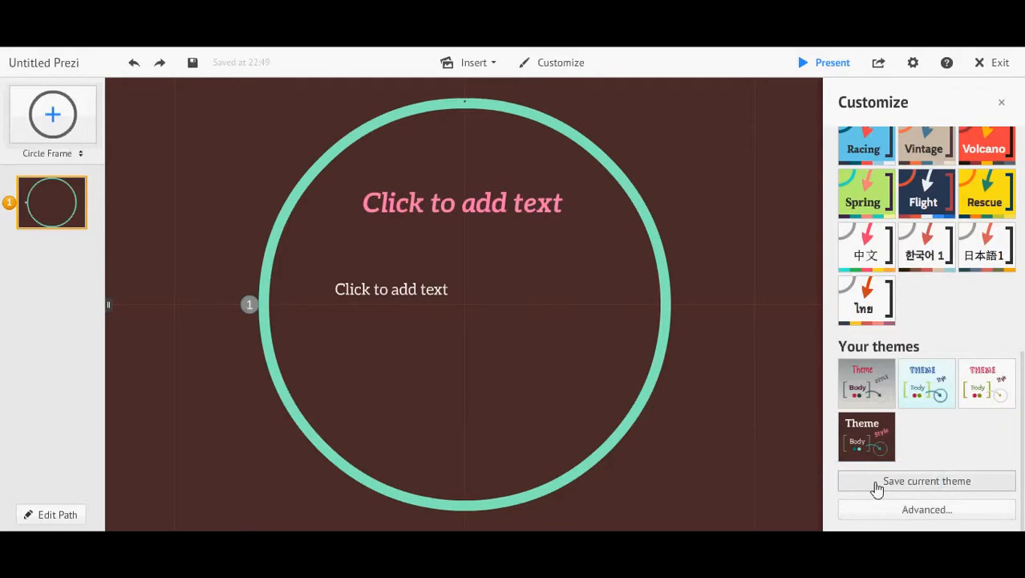
In the theme's Prezi CSS editor, set the thickness of frame.circle to 30 and apply it.
click(883, 508)
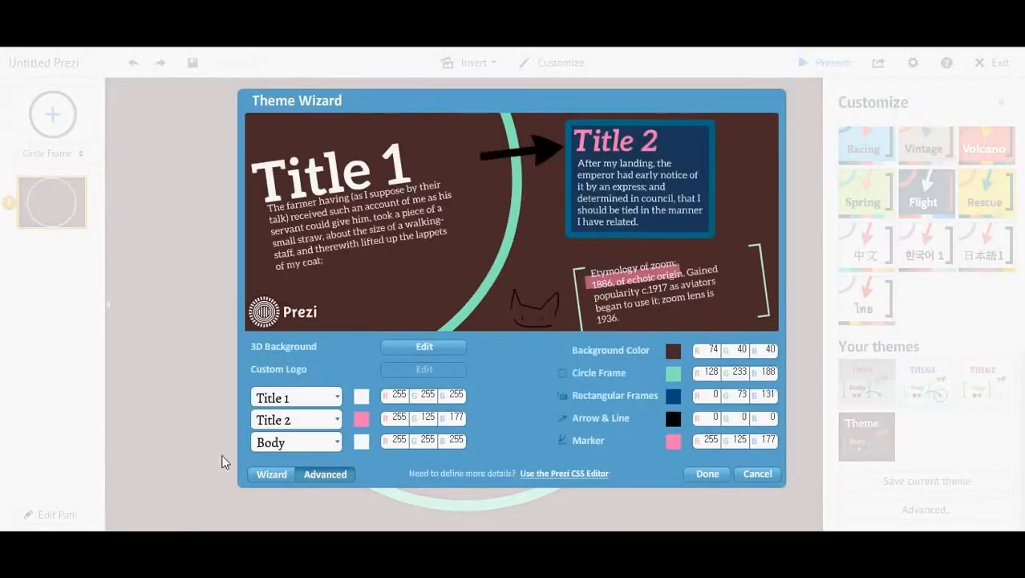
click(564, 472)
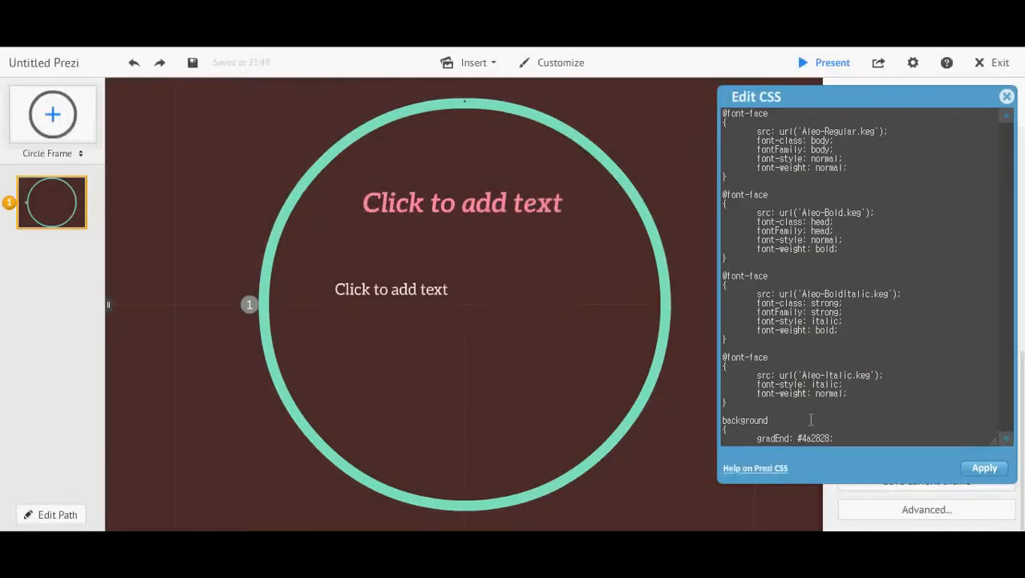
scroll(791, 275, down, 10)
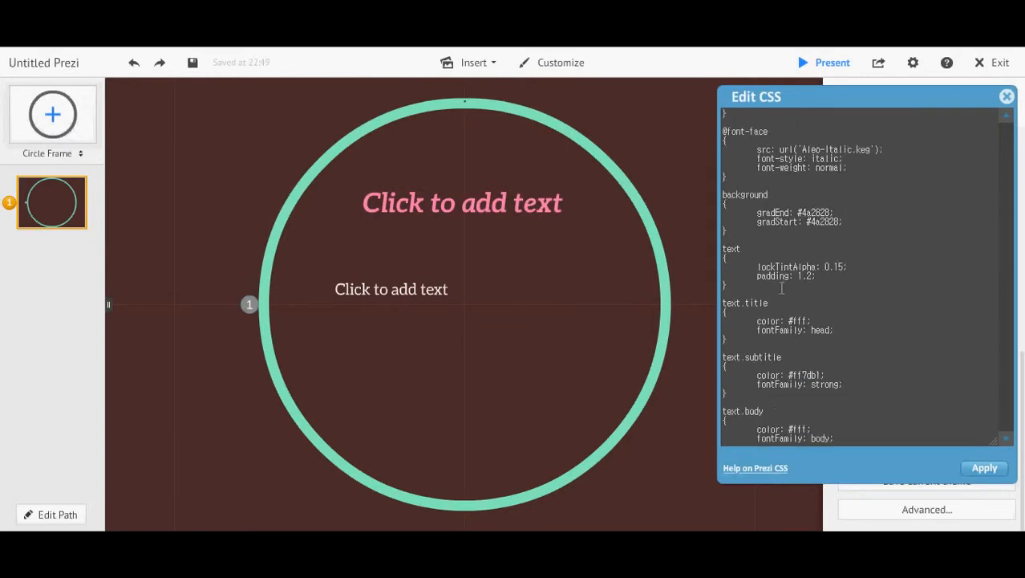
scroll(782, 286, down, 8)
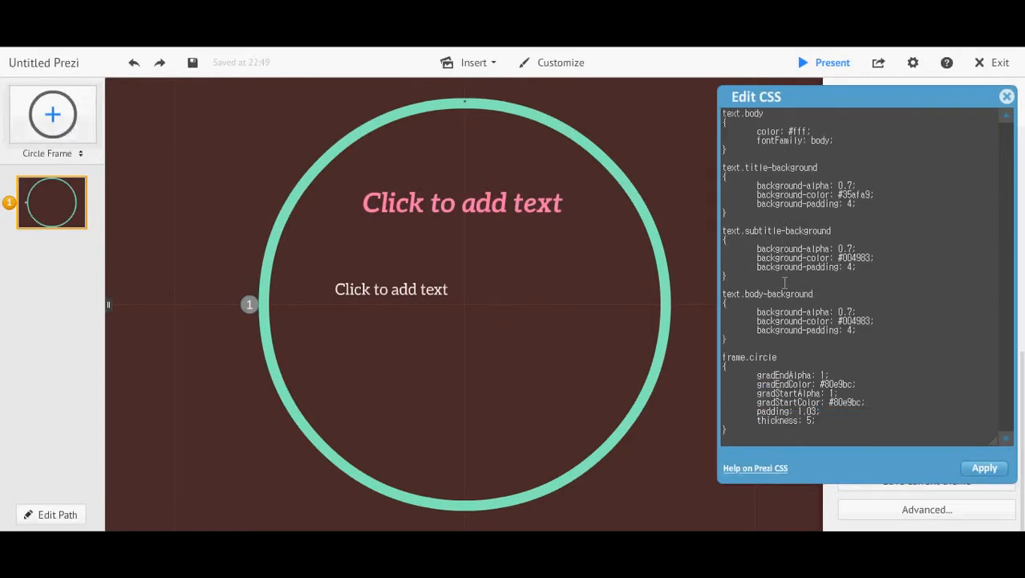
scroll(786, 284, down, 1)
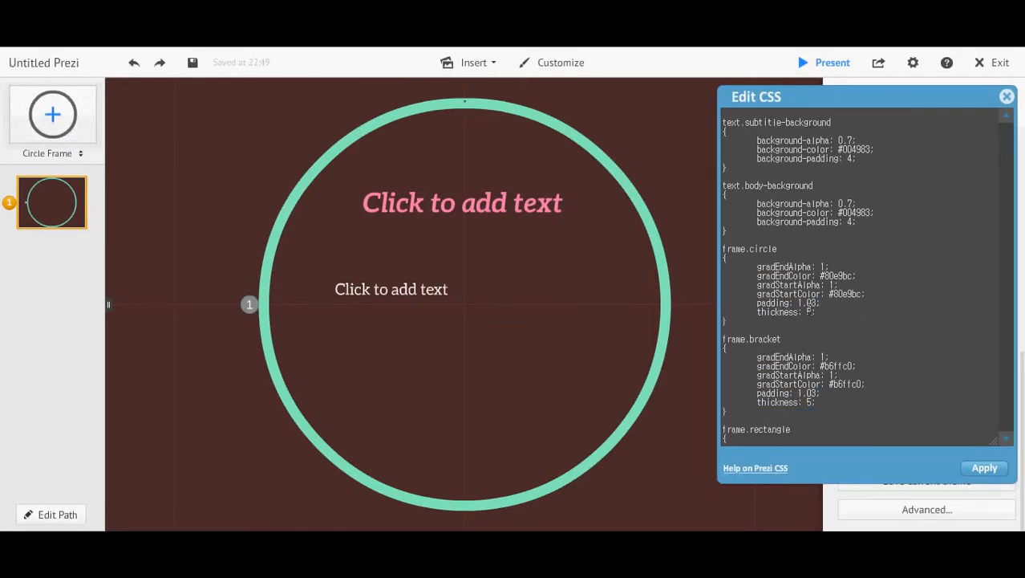
double_click(810, 313)
text(30)
key(Return)
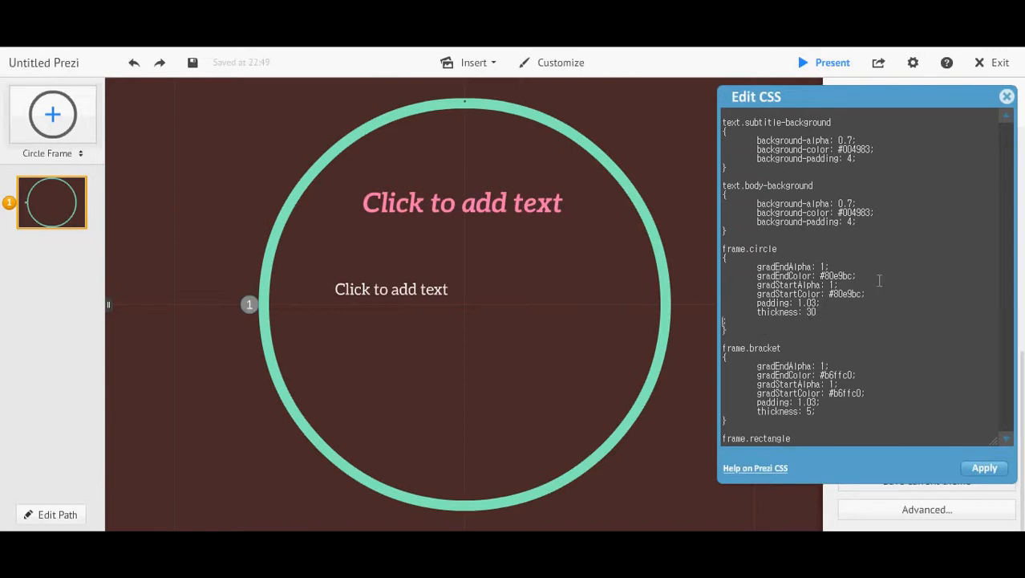
key(BackSpace)
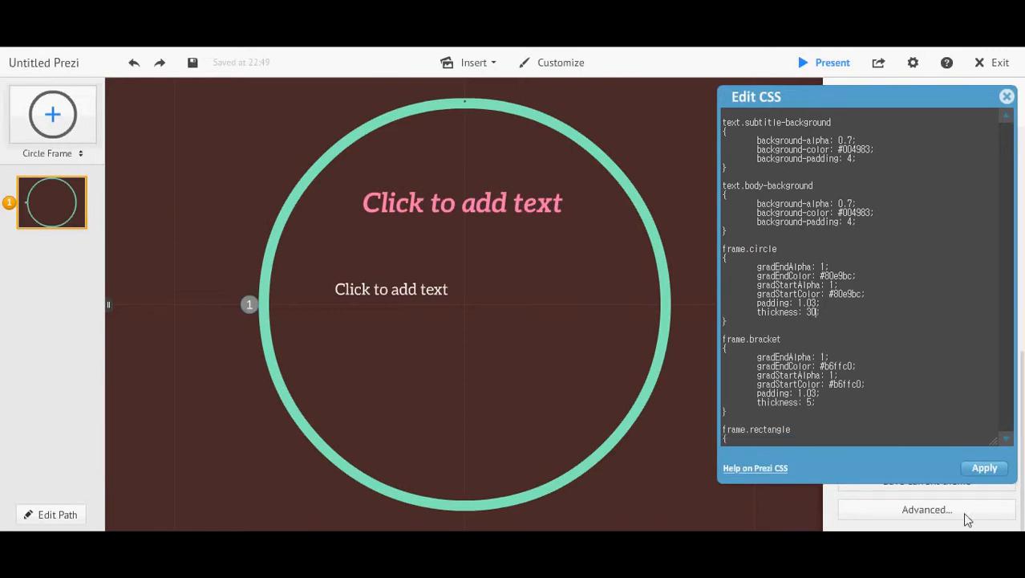
click(972, 473)
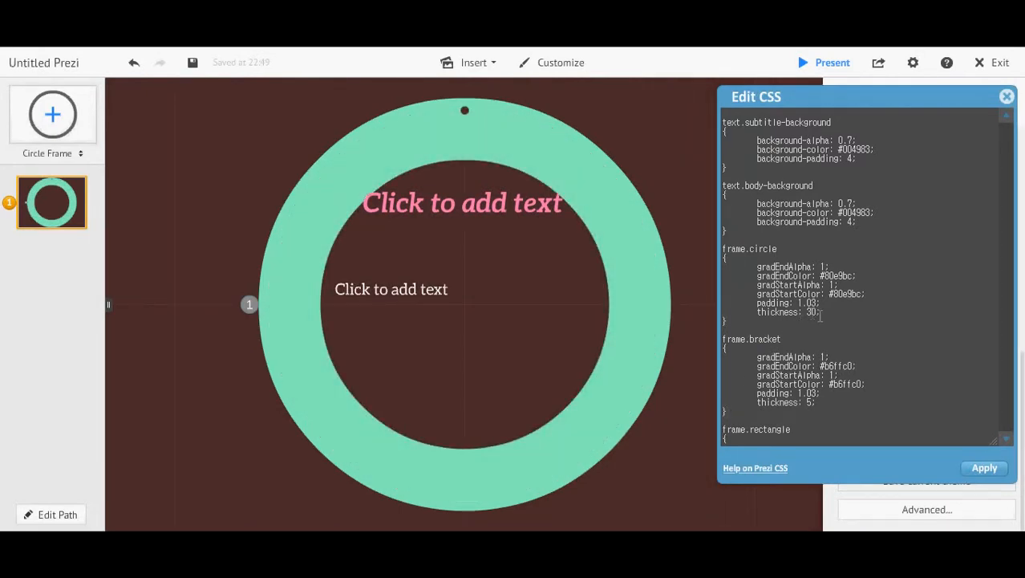
Set the frame.circle thickness to 5, apply it and close the CSS editor.
drag(818, 314, 805, 314)
text(5)
click(967, 473)
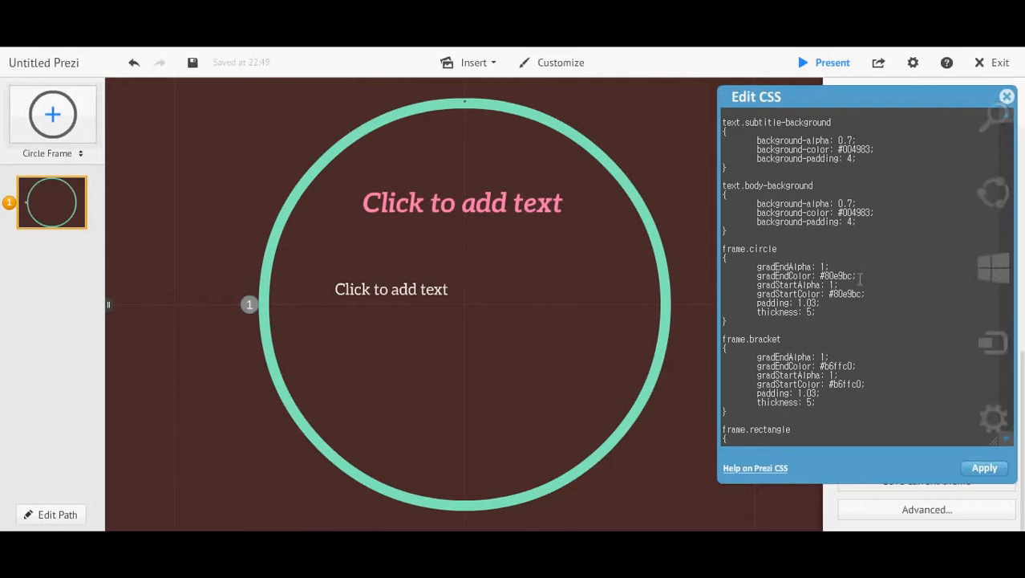
click(1007, 97)
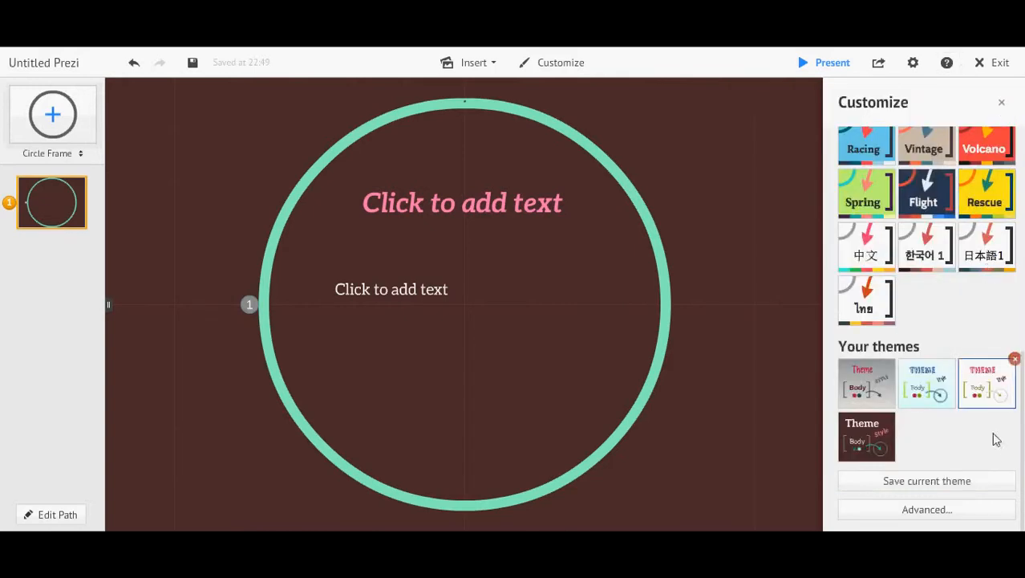
Set the theme's circle frame colour to dark red in the Theme Wizard and apply it.
click(929, 511)
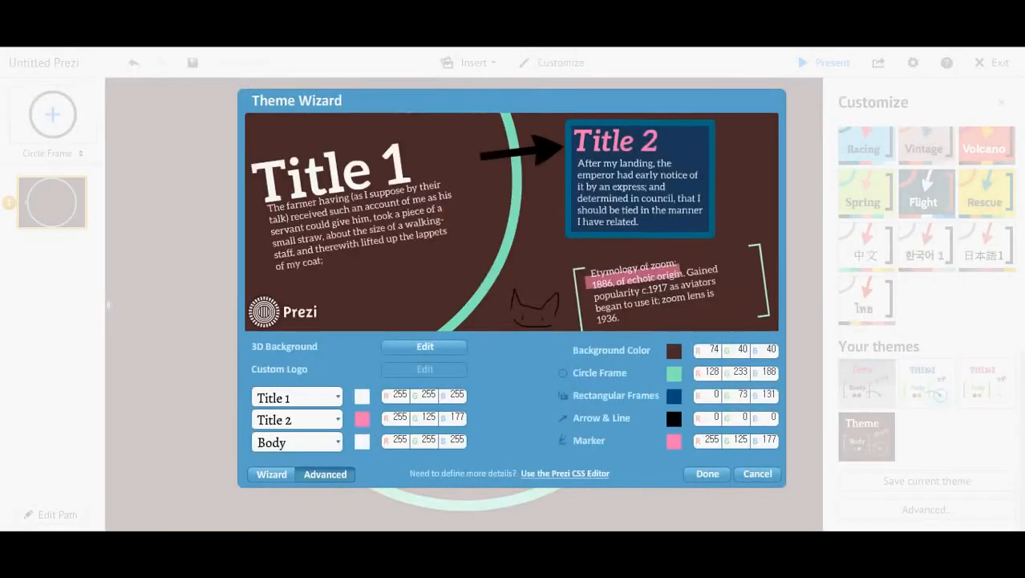
click(274, 474)
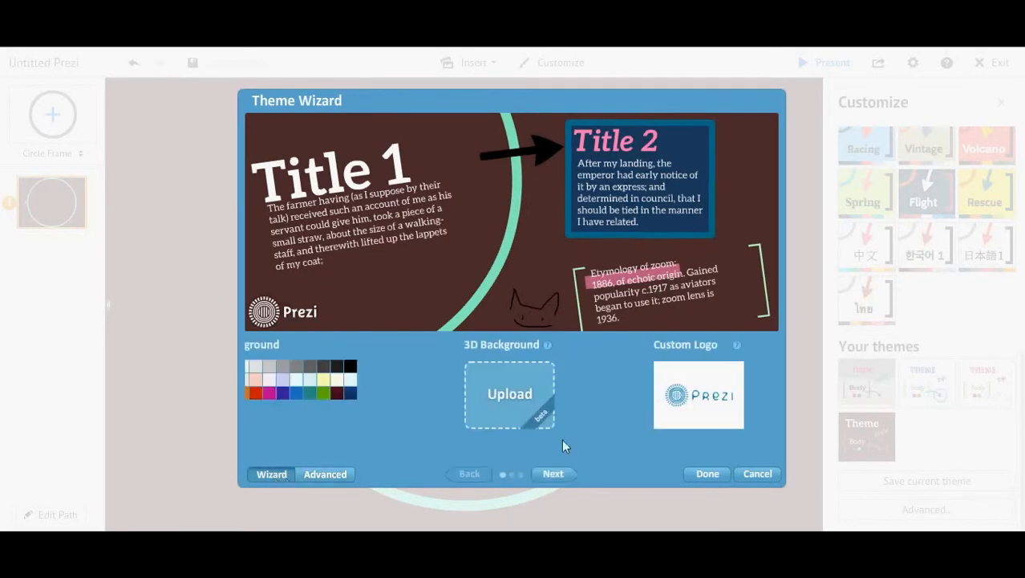
click(553, 474)
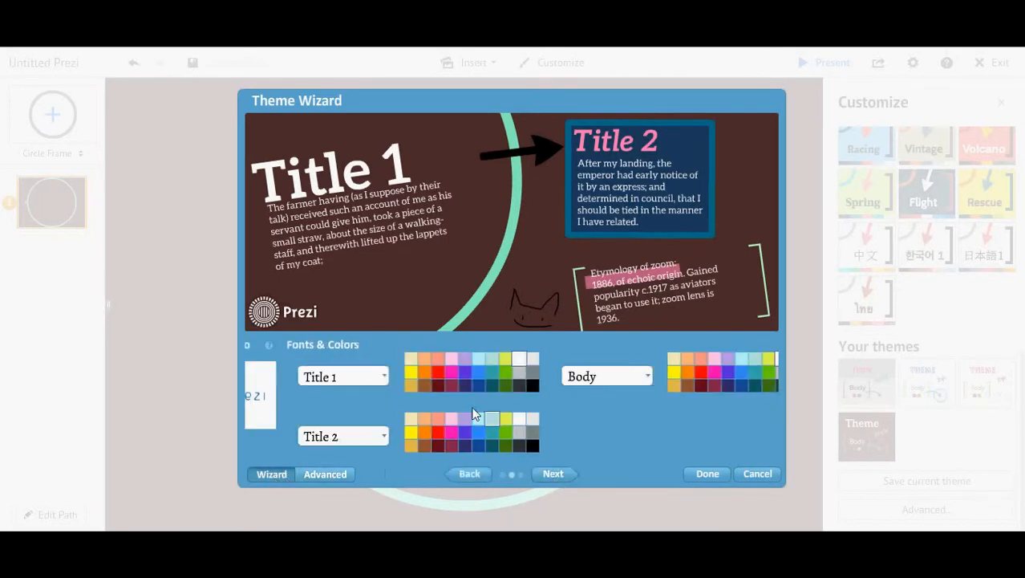
click(551, 474)
click(400, 385)
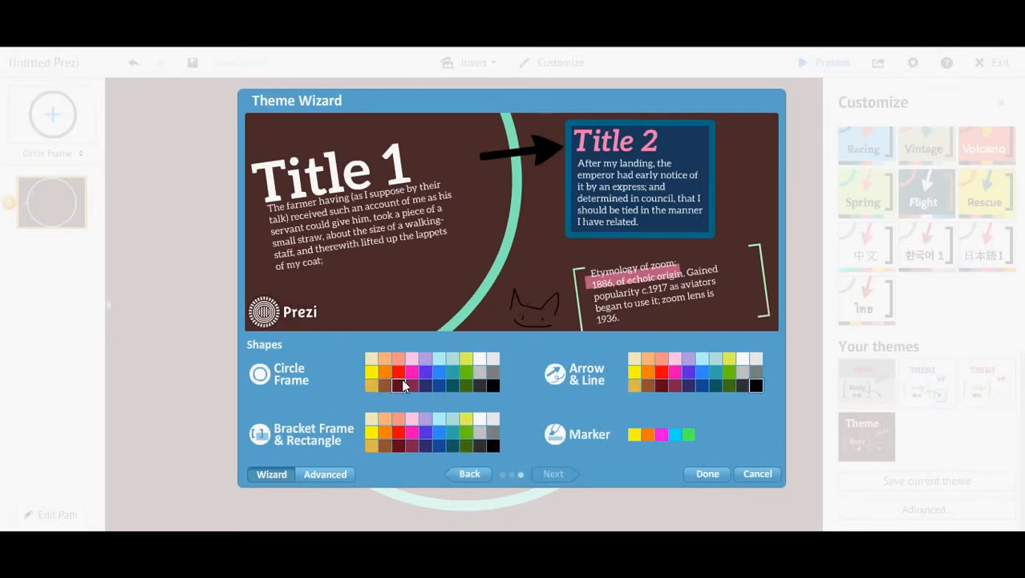
click(716, 474)
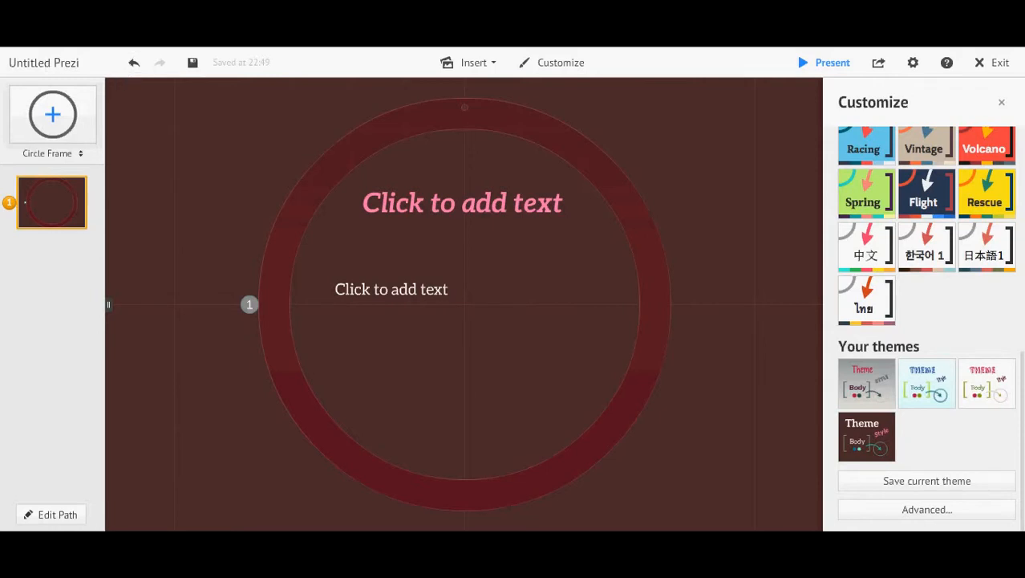
Upload the image lianghongyu from the downloads folder as the theme's 3D background.
click(923, 510)
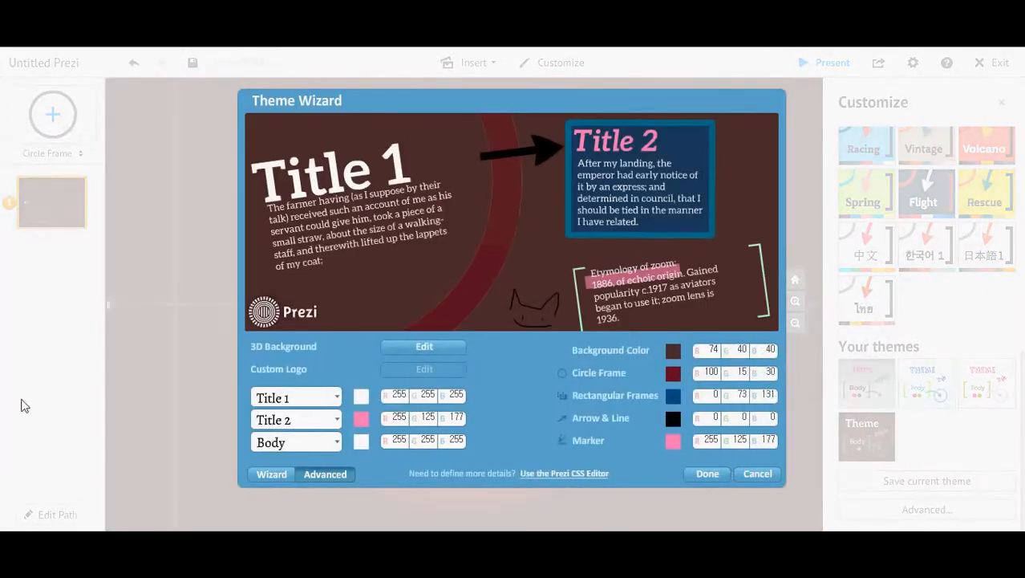
click(260, 475)
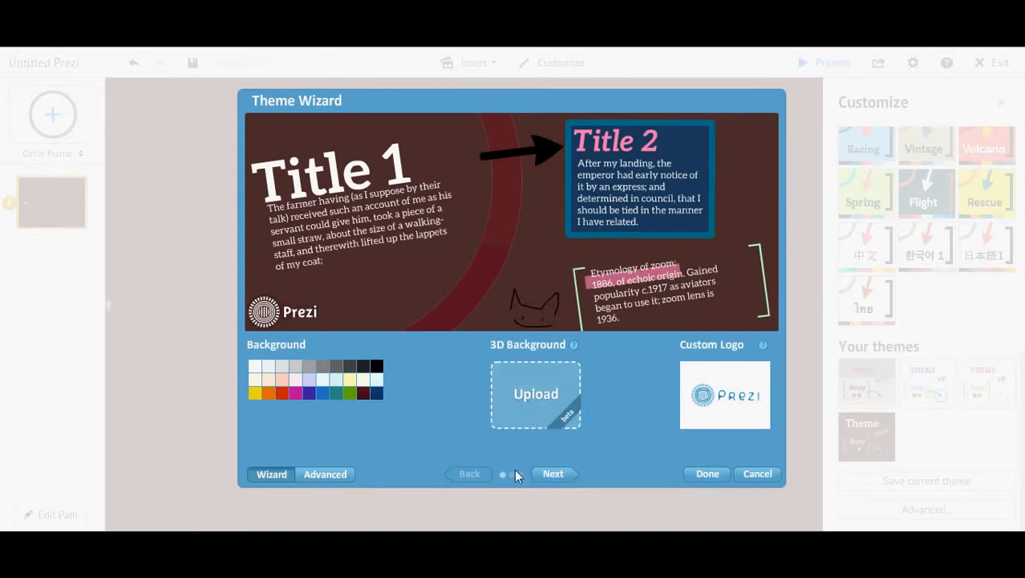
click(544, 402)
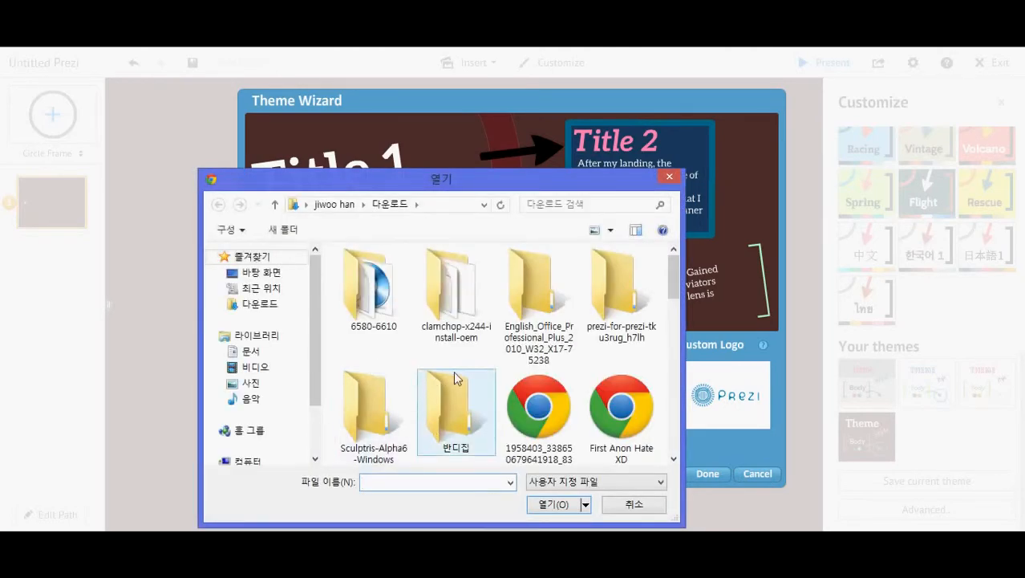
click(552, 399)
scroll(552, 397, down, 8)
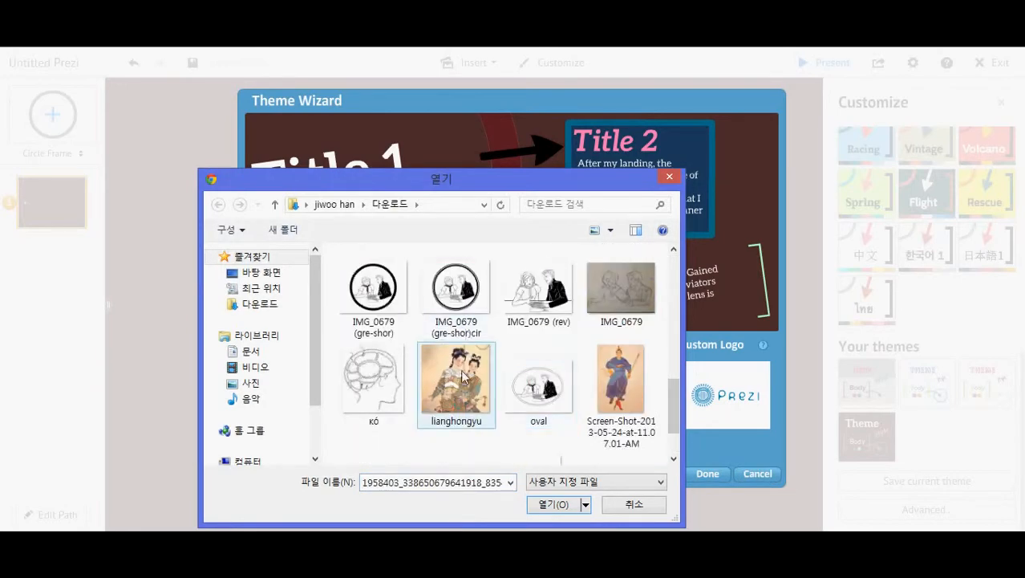
click(441, 404)
double_click(440, 403)
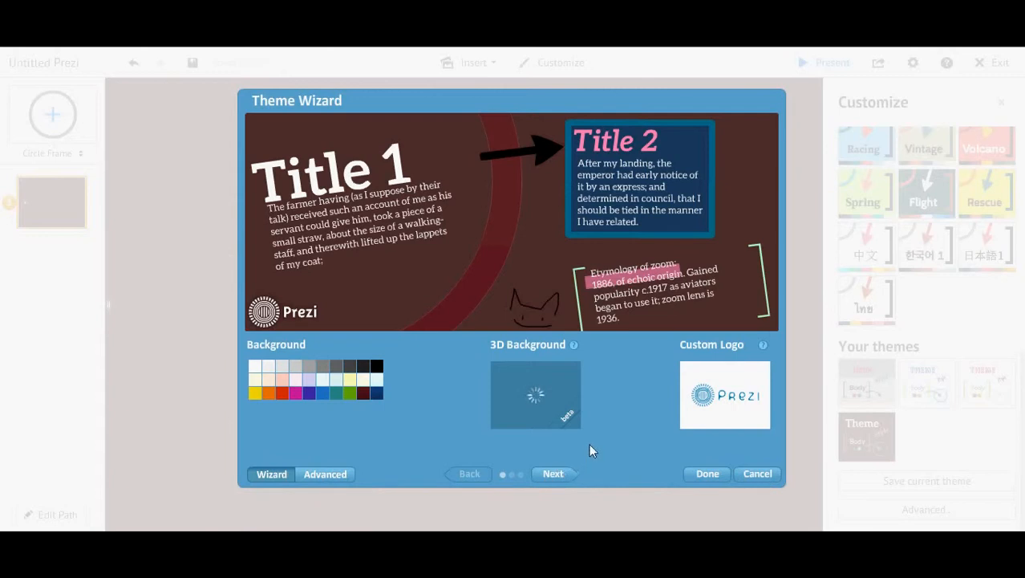
Change the Title 2 font to Aleo, review the remaining font and shape options, and apply the theme changes.
click(557, 473)
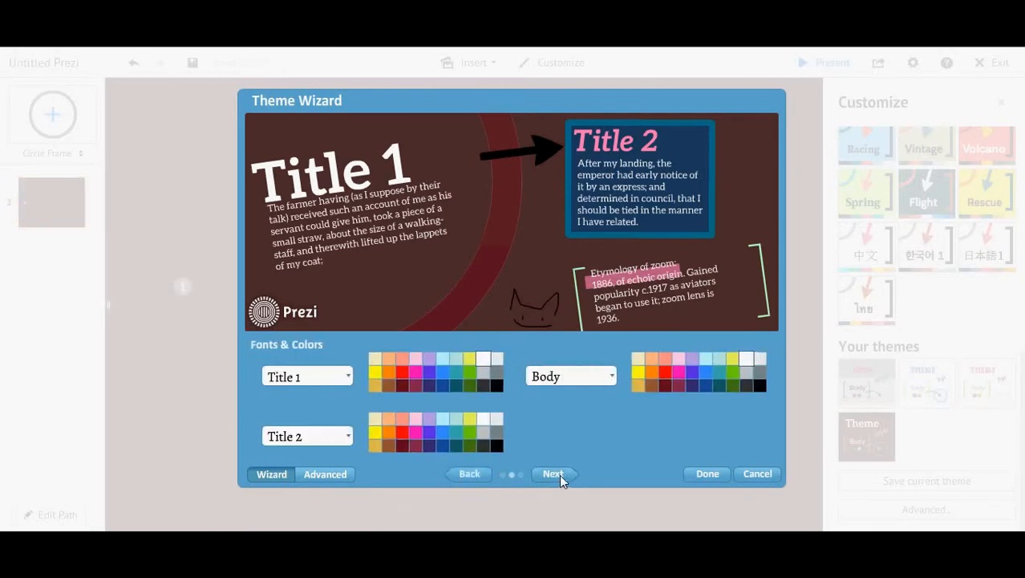
click(312, 376)
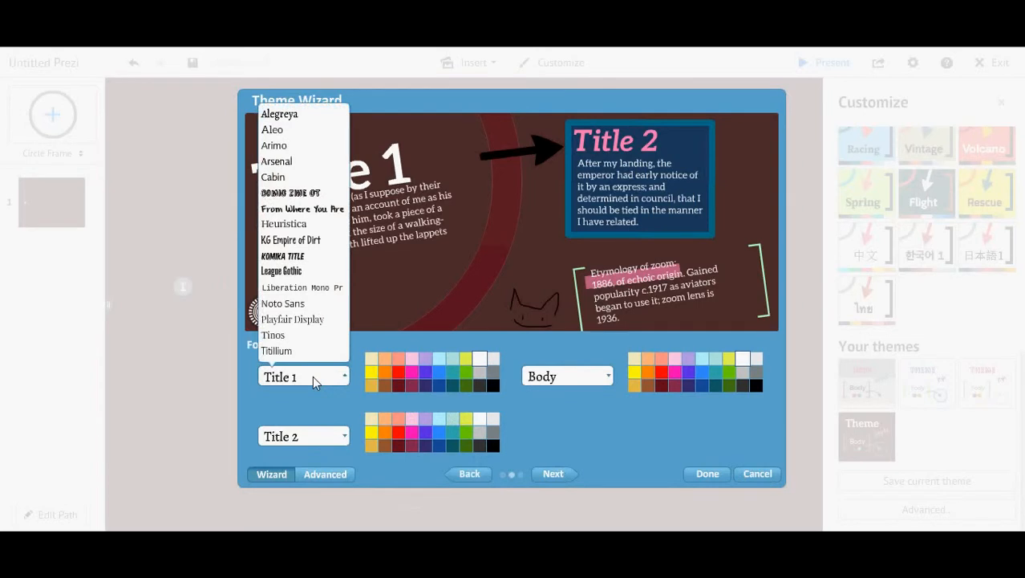
click(316, 435)
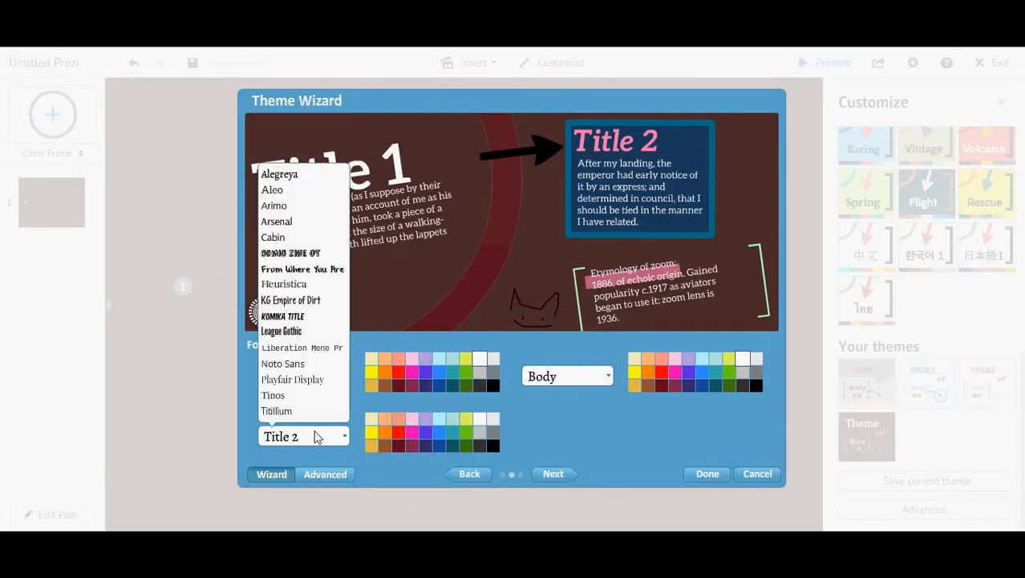
click(295, 207)
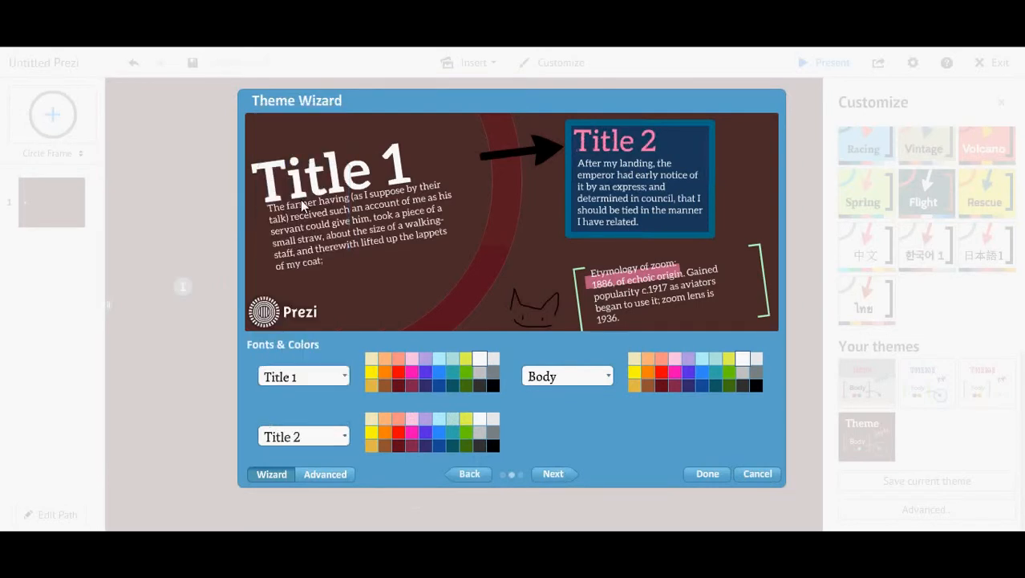
click(553, 376)
click(585, 435)
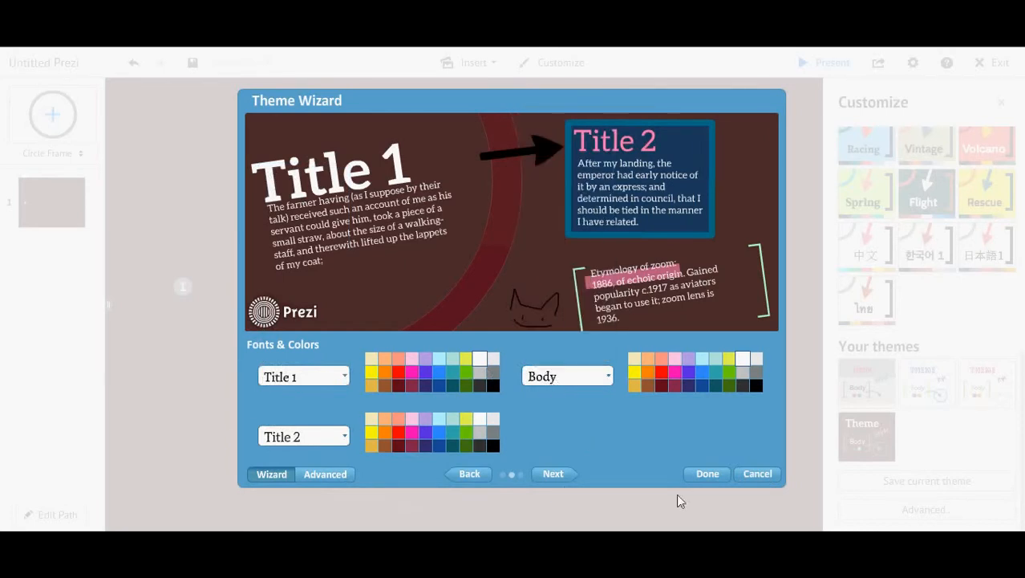
click(551, 482)
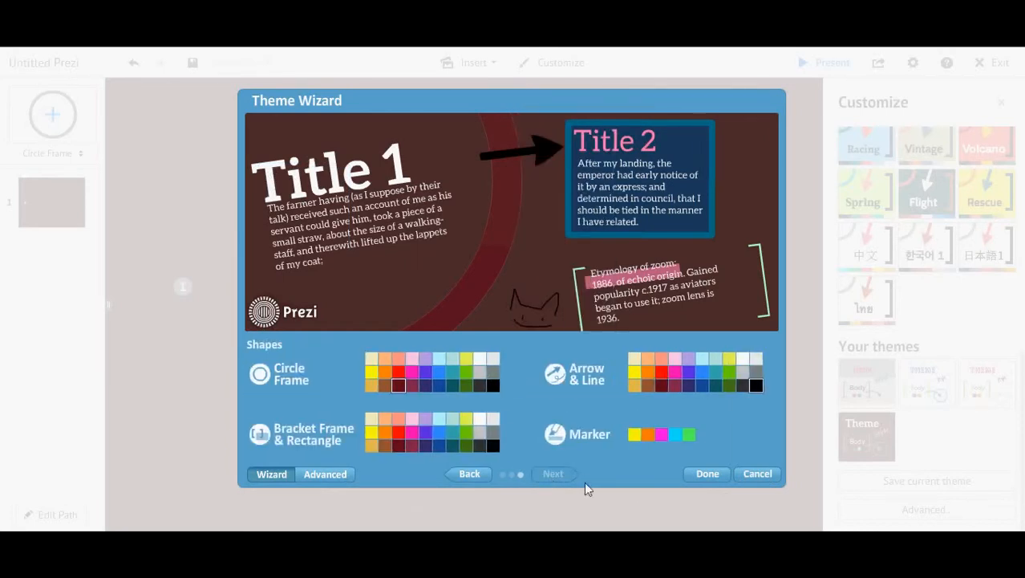
click(695, 474)
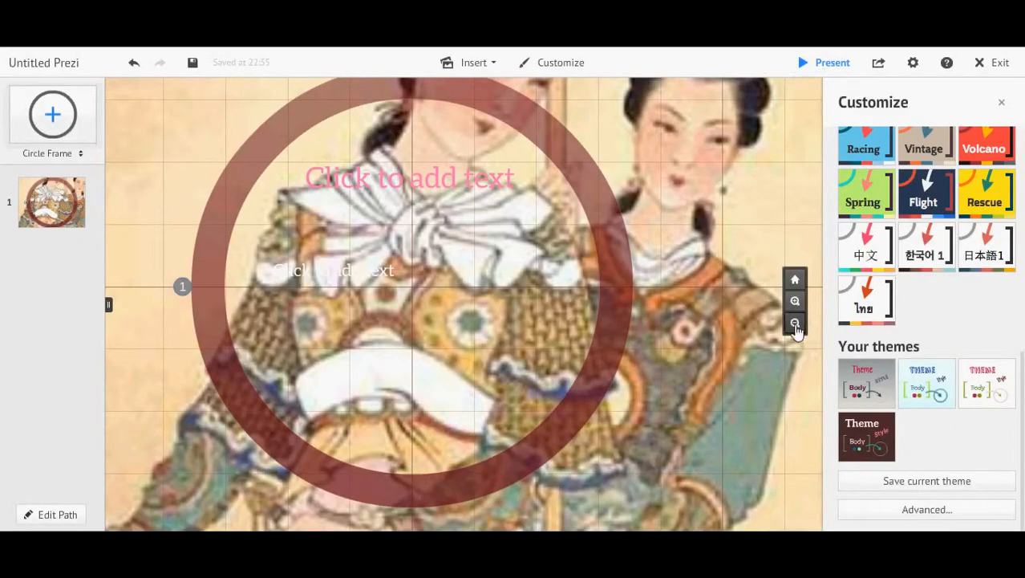
Inspect the background image on the canvas, then undo the latest theme changes, including the 3D background and Title 2 font.
drag(657, 261, 722, 215)
drag(715, 129, 735, 172)
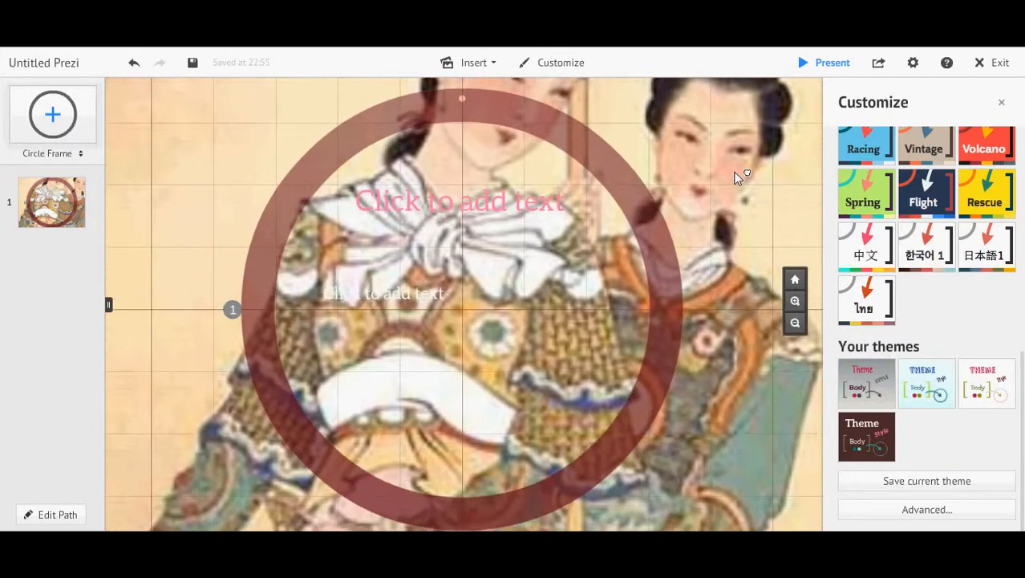
click(135, 63)
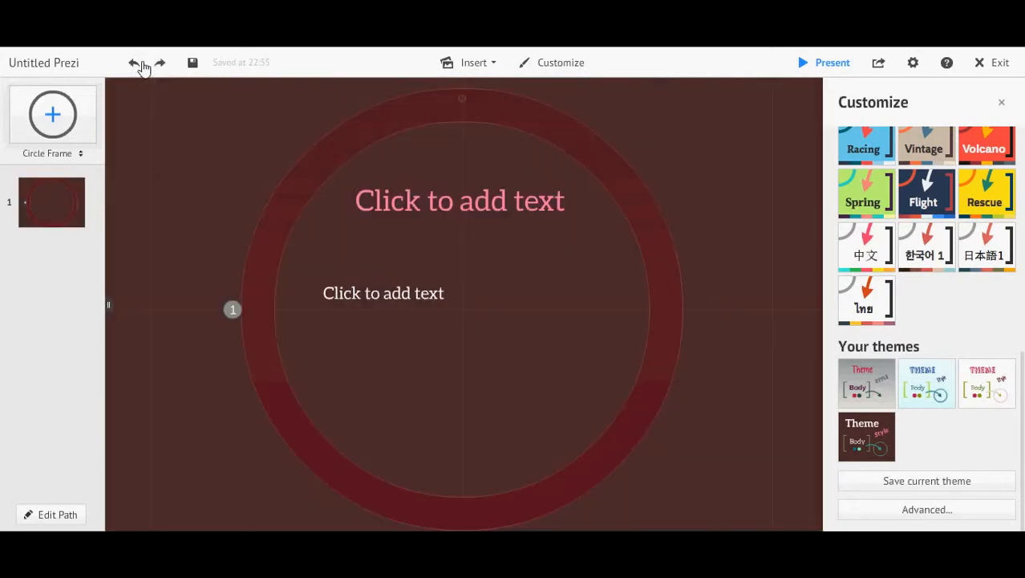
click(133, 64)
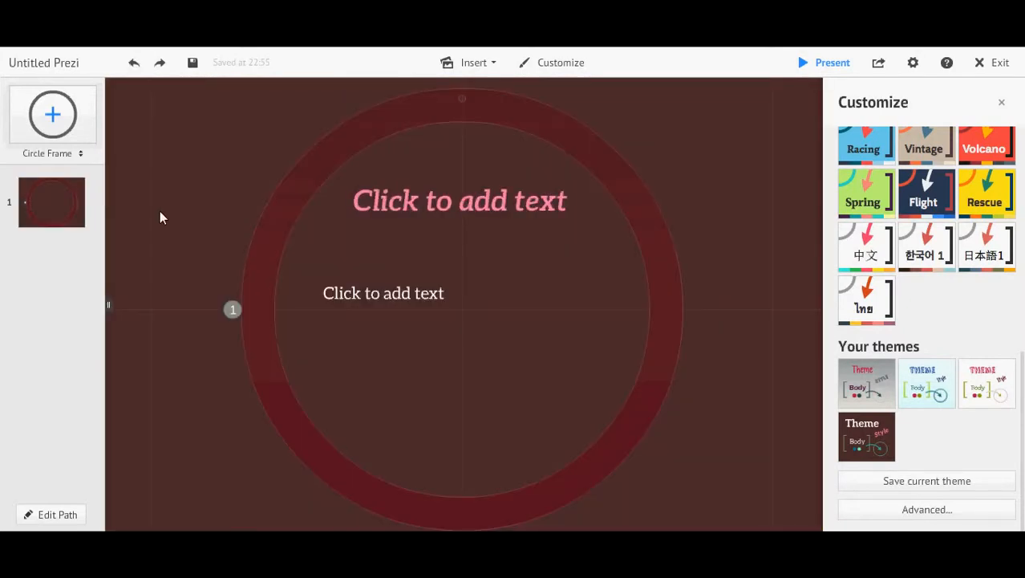
click(133, 65)
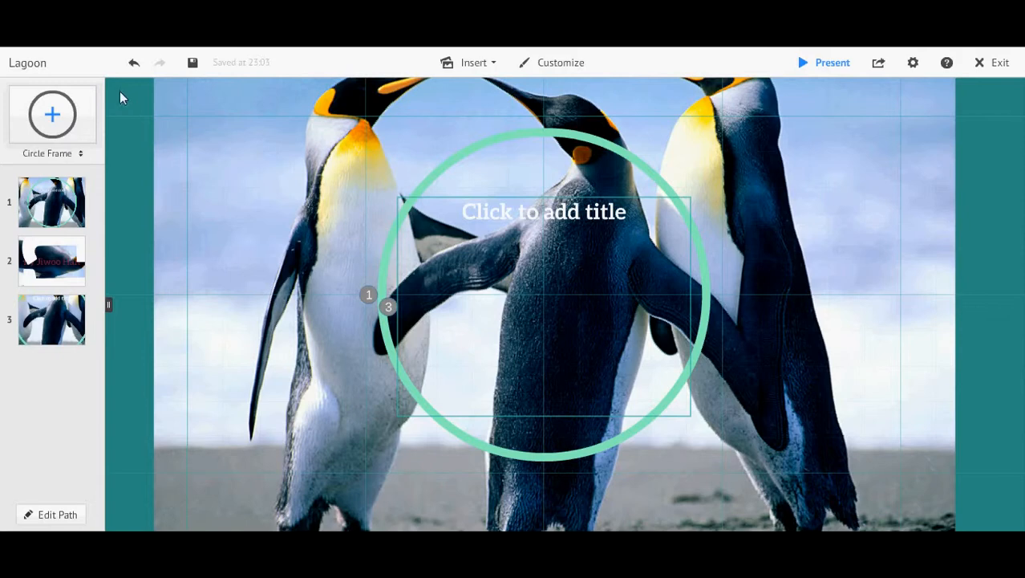
In the Lagoon prezi, add a small circle frame on the middle penguin inside the large circle and zoom to it.
click(65, 153)
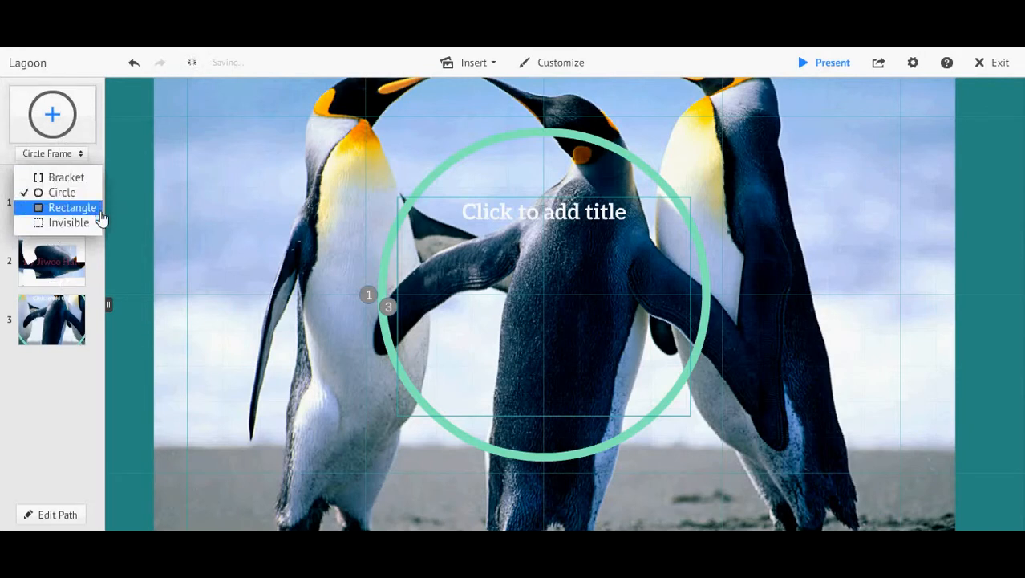
click(64, 193)
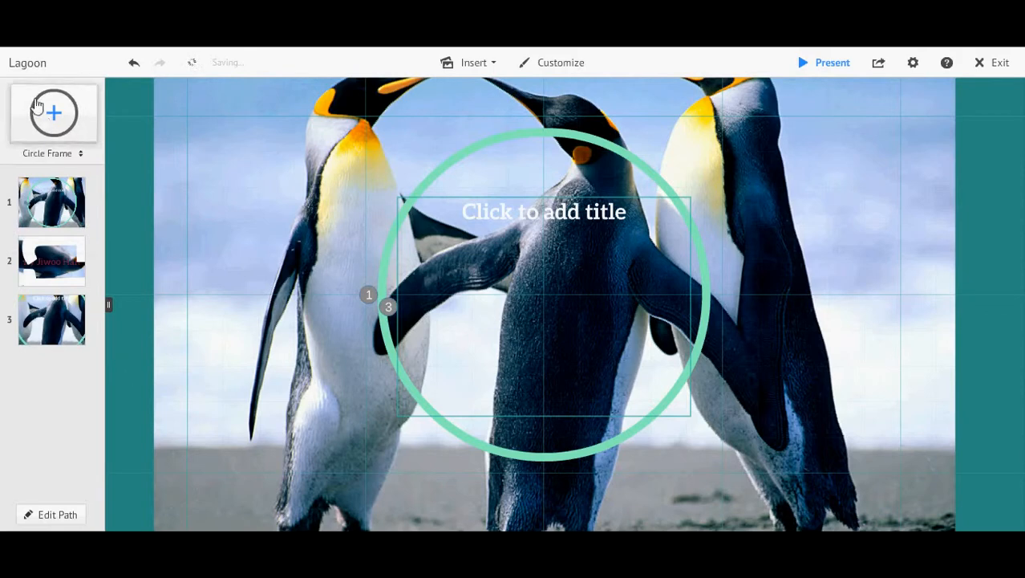
drag(49, 124, 547, 309)
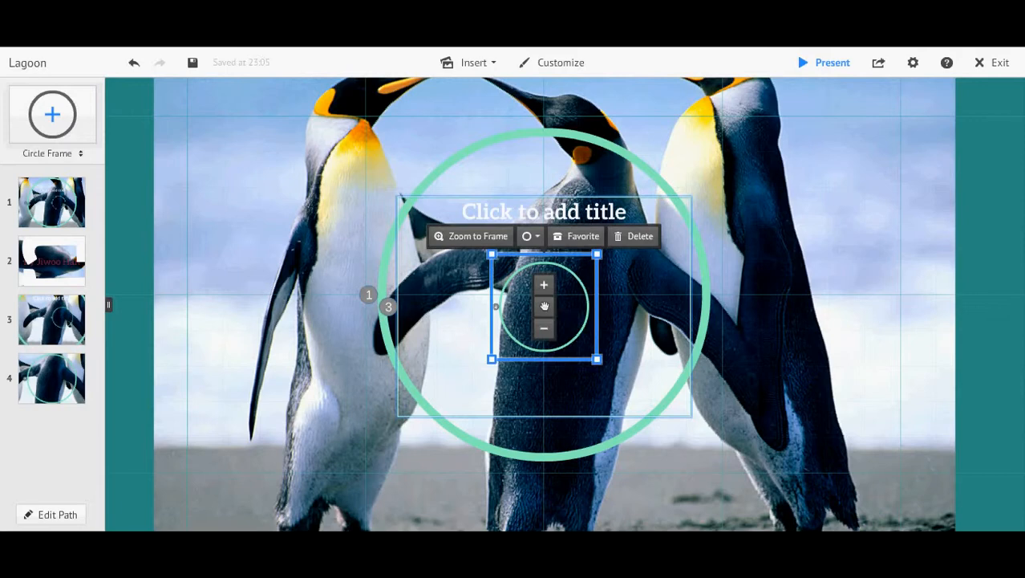
click(356, 239)
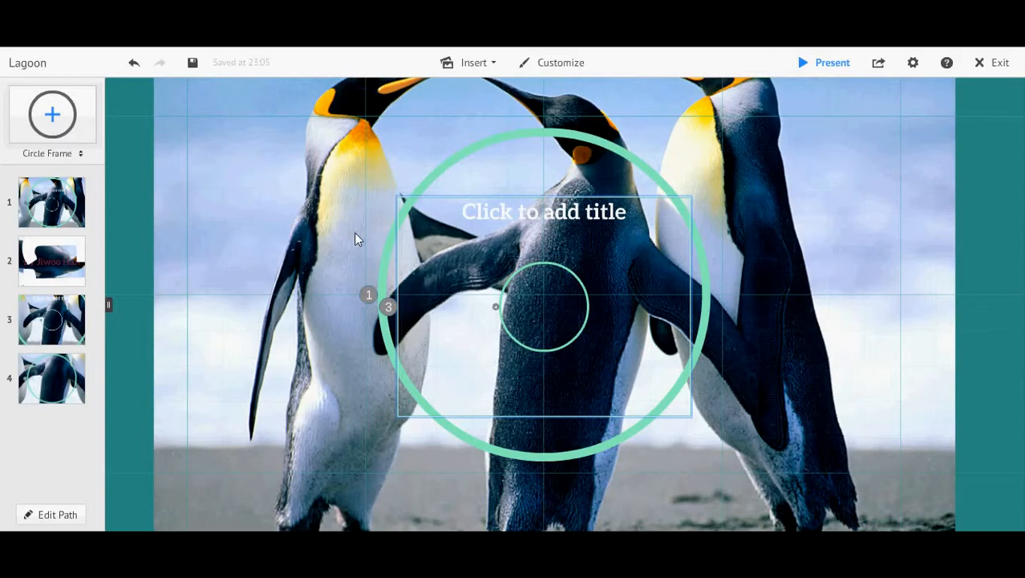
click(564, 294)
click(473, 237)
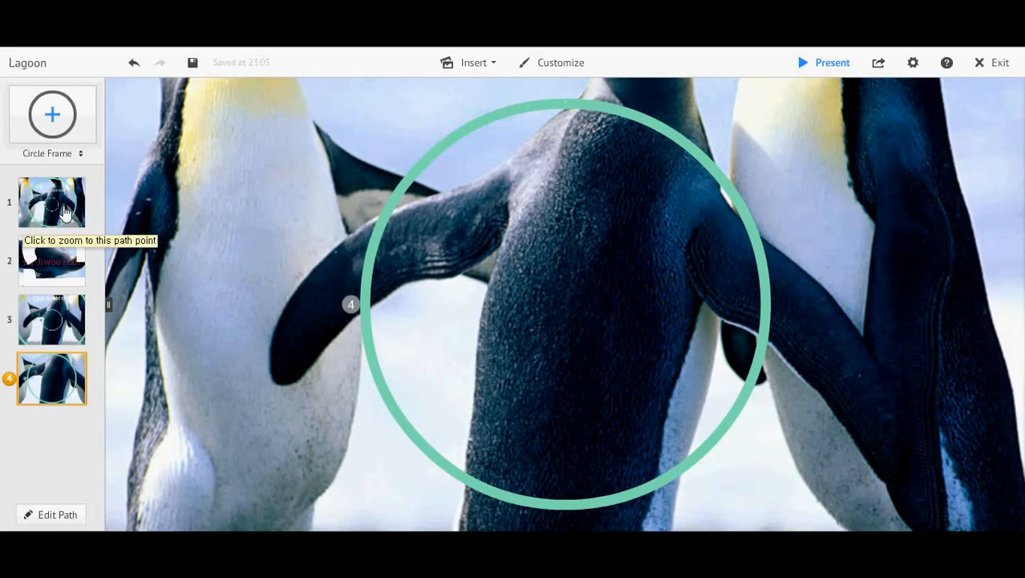
Add an invisible frame over the small circle frame, enlarge it to about the circle's width and centre it there.
click(73, 156)
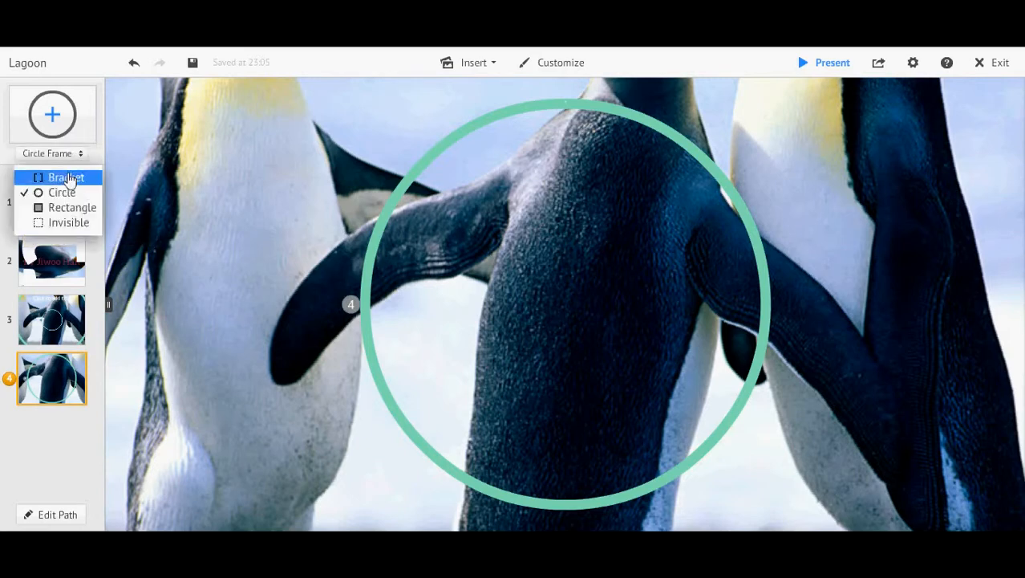
click(61, 222)
drag(56, 119, 536, 297)
drag(529, 335, 377, 436)
scroll(400, 354, down, 5)
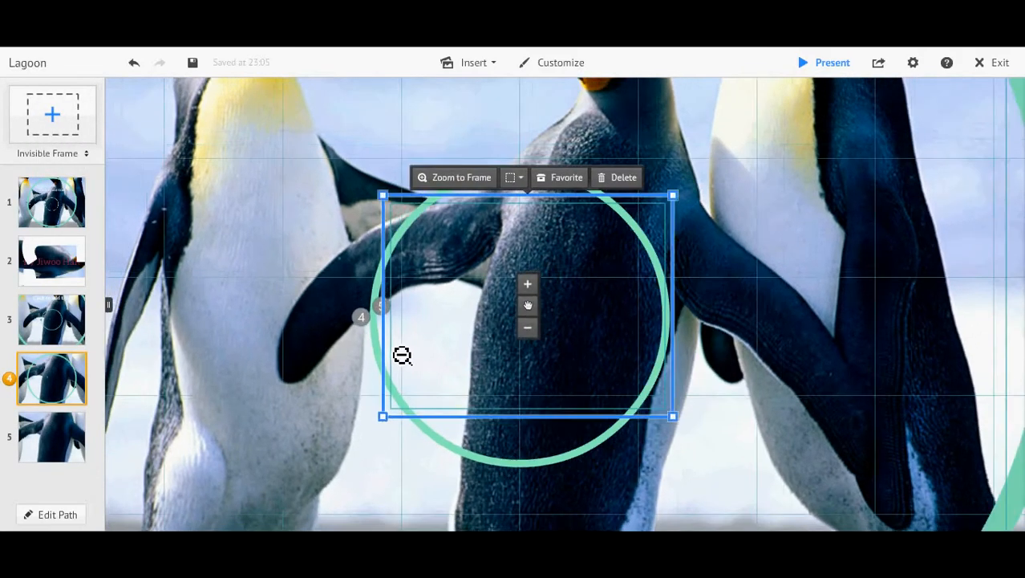
drag(494, 319, 488, 324)
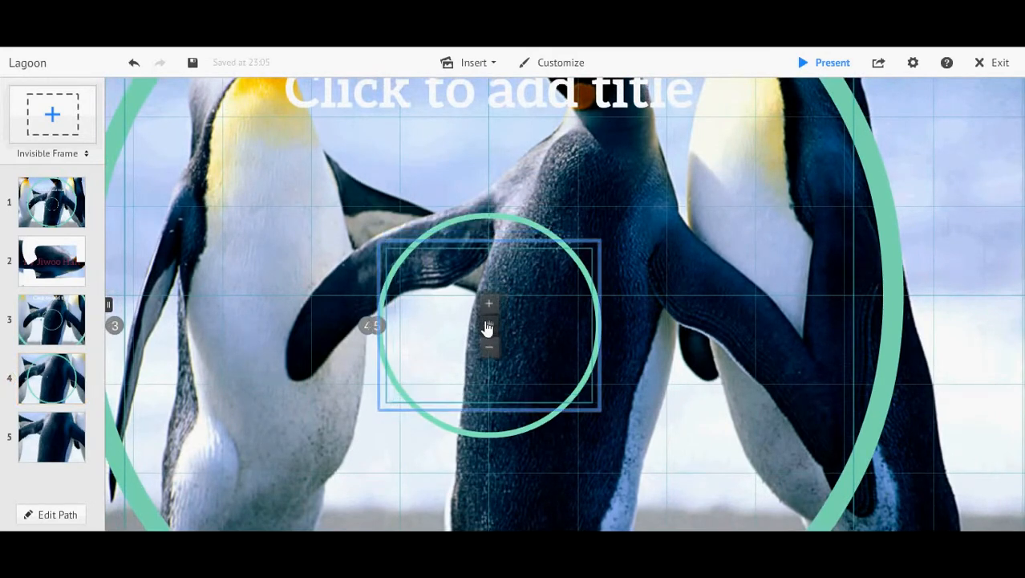
click(696, 297)
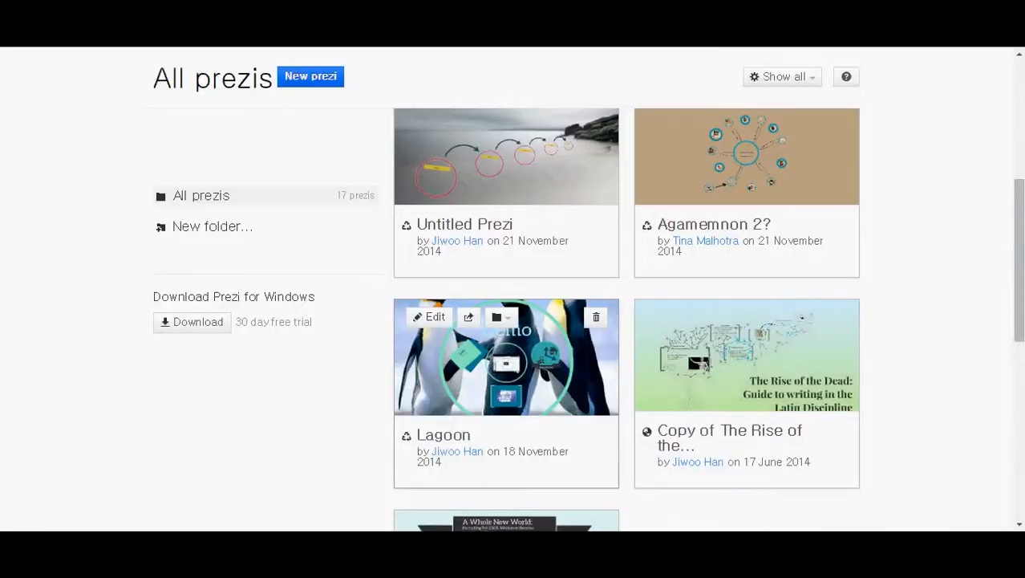
Find the "A Whole New World" prezi in the All prezis list and open it as an example.
scroll(506, 321, down, 1)
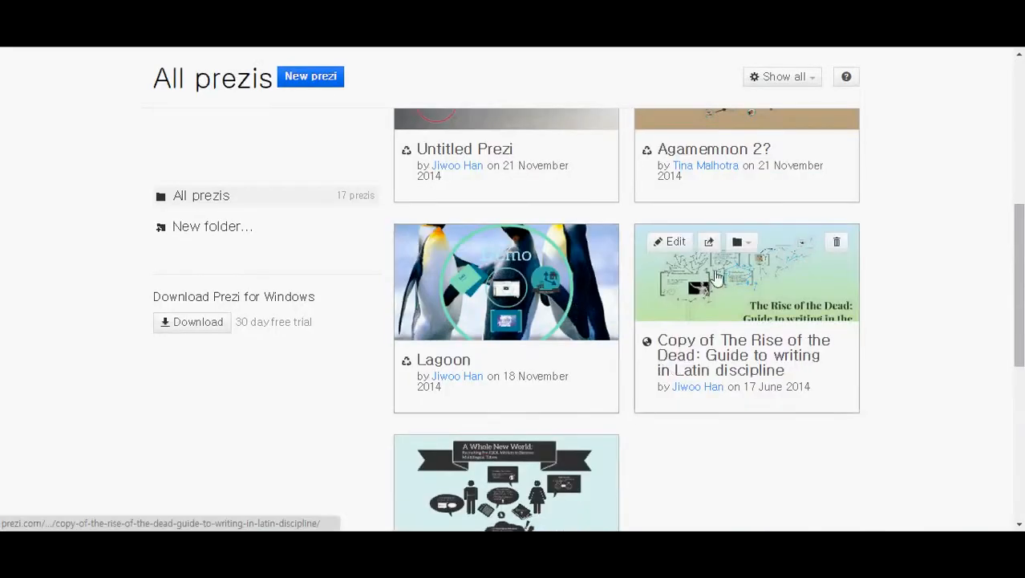
scroll(710, 279, down, 5)
click(497, 158)
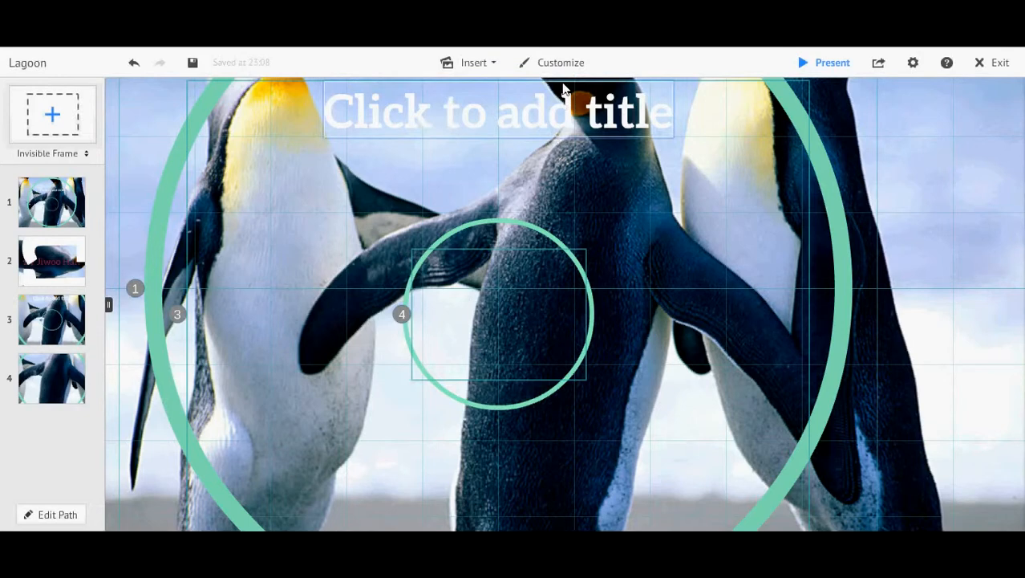
Insert a filled circle shape to the upper right of the small circle frame and enlarge it slightly.
click(497, 64)
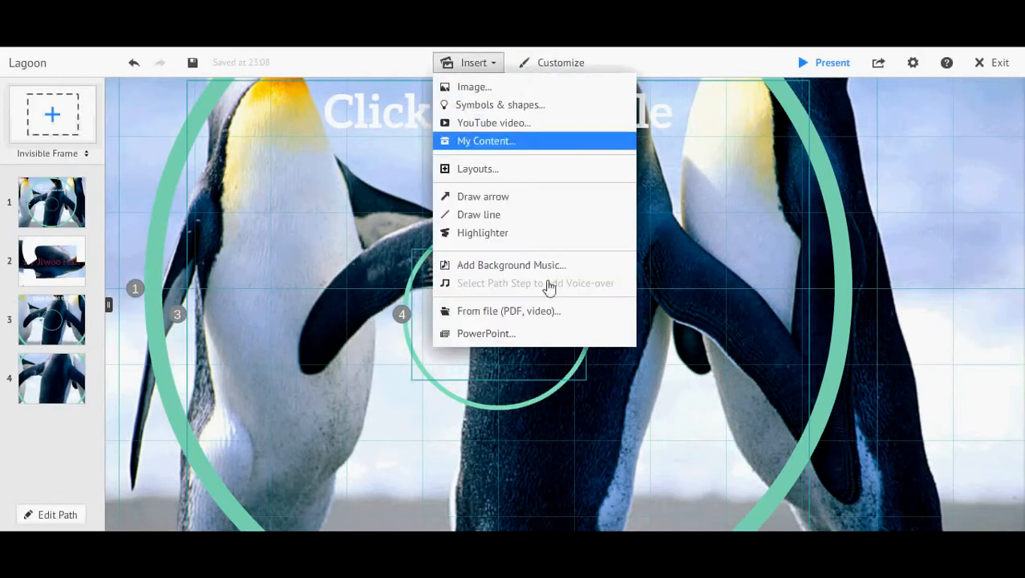
click(539, 106)
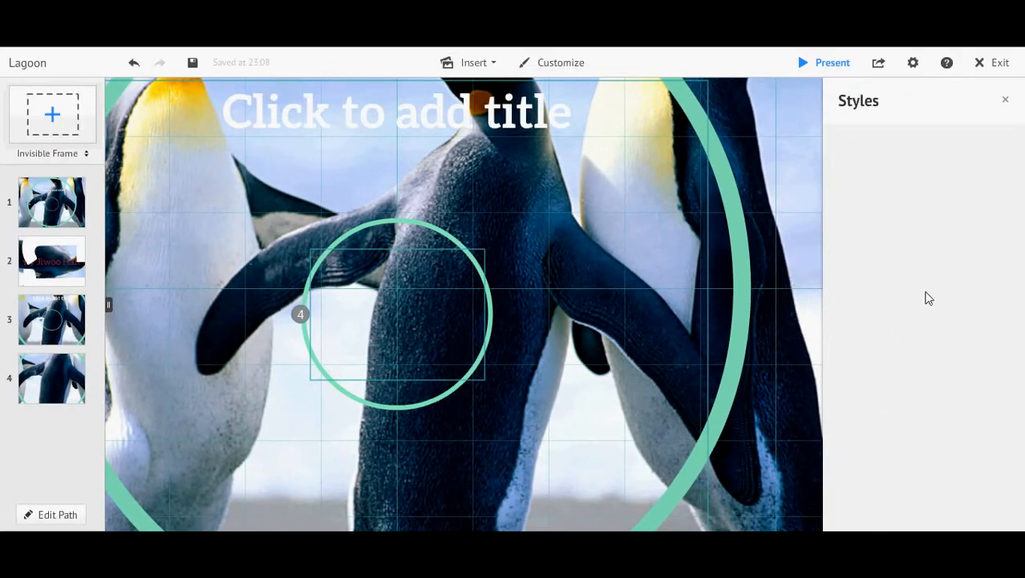
click(970, 446)
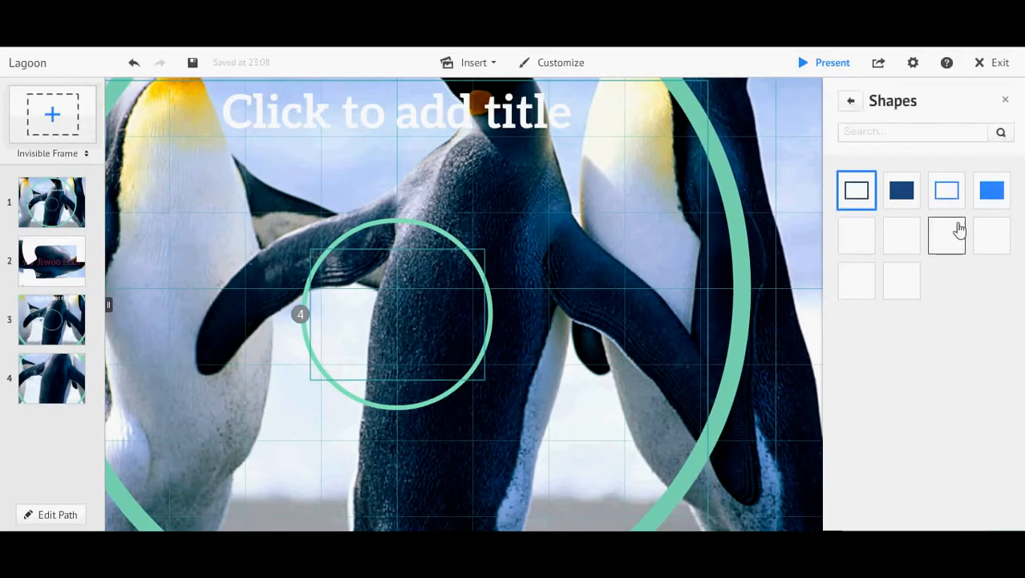
drag(873, 243, 526, 265)
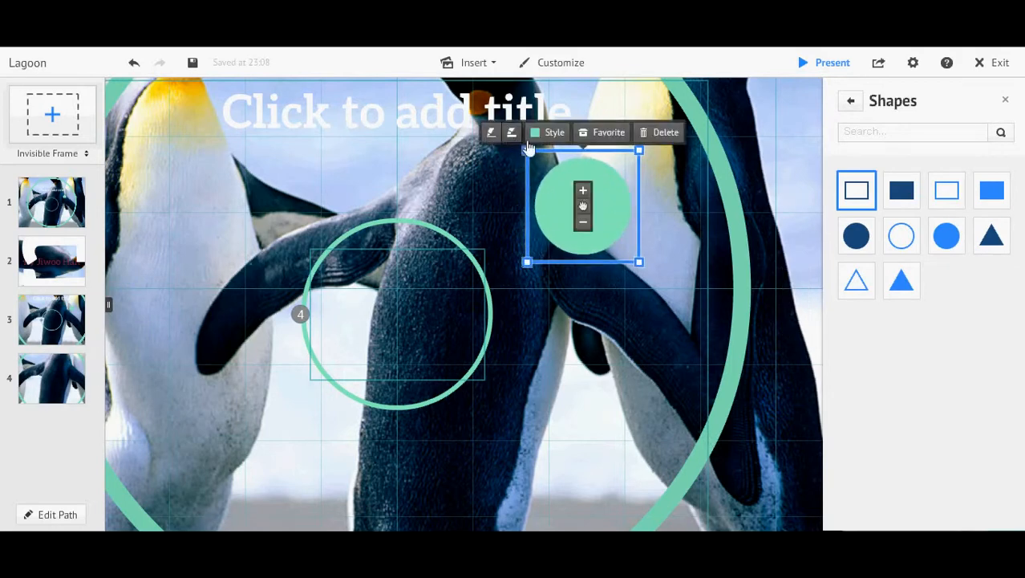
click(414, 185)
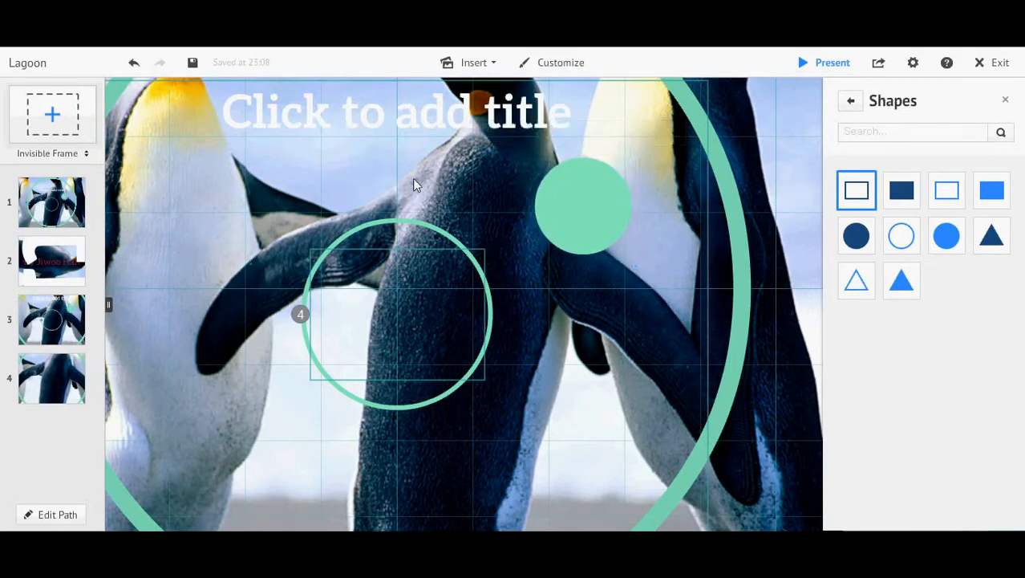
click(572, 231)
drag(534, 267, 524, 277)
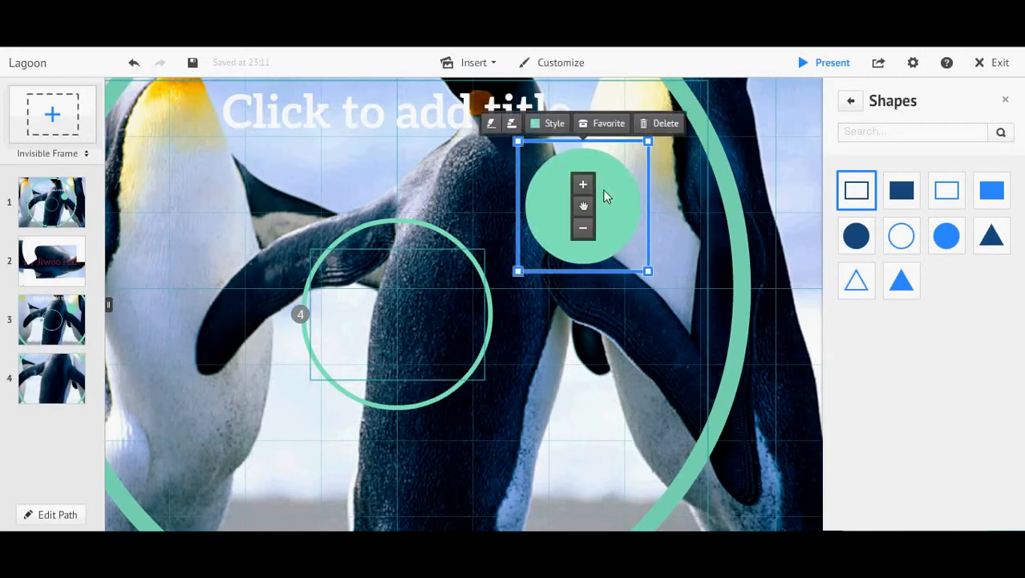
Recolour the filled circle with the theme's dark teal-blue style.
click(552, 126)
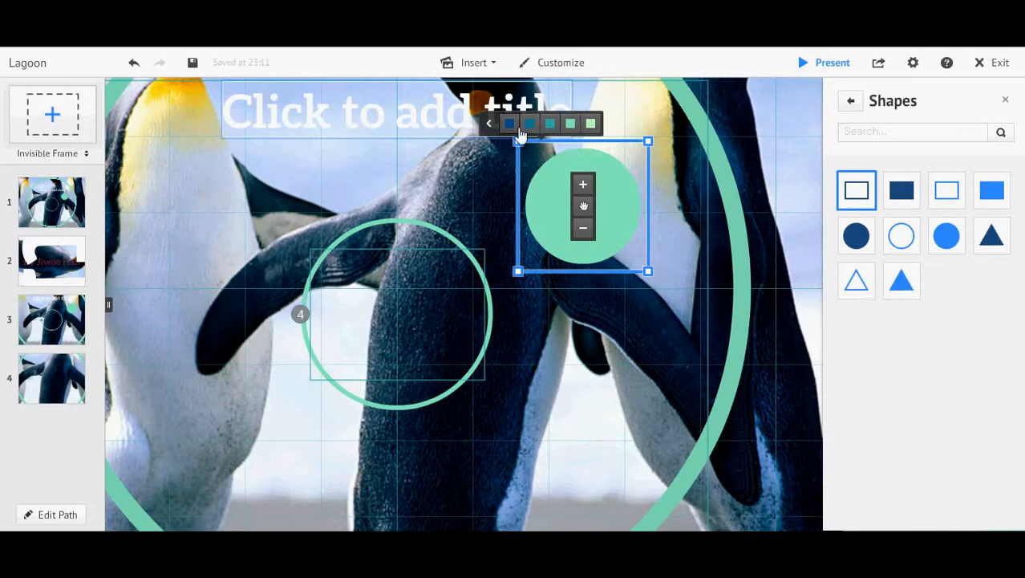
click(570, 126)
click(591, 125)
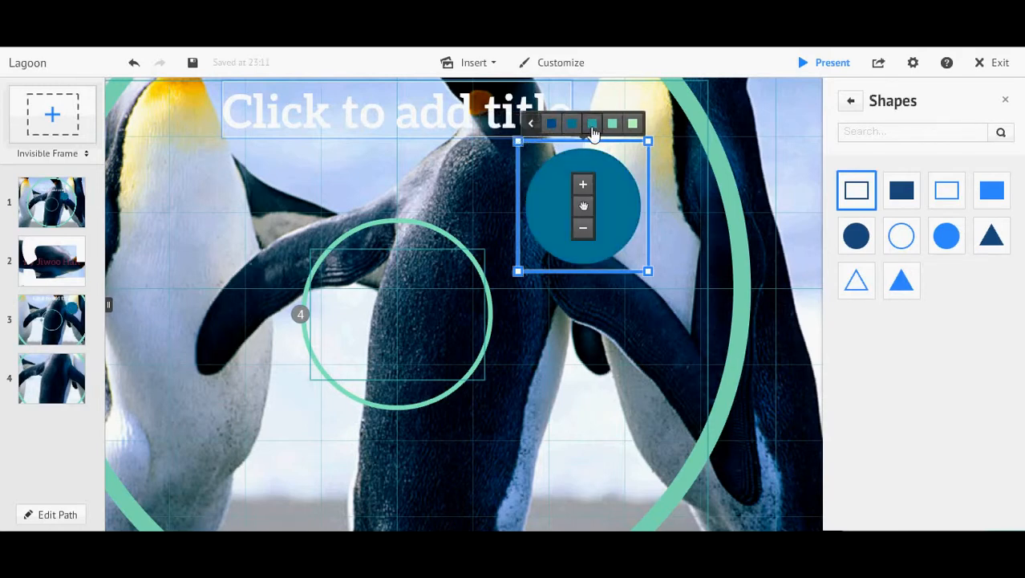
click(583, 357)
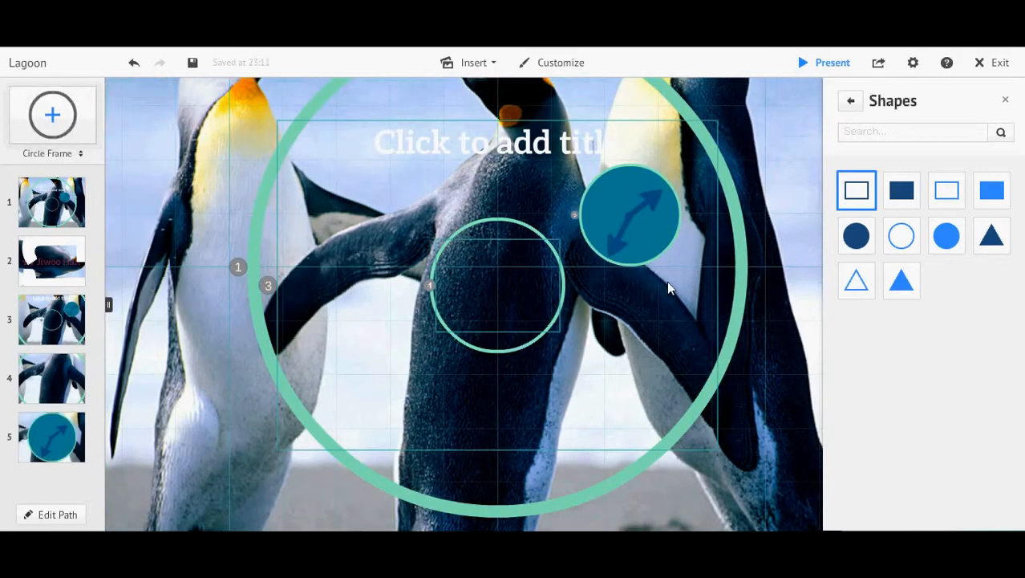
Remove the sketched house and photographic building symbols from the blue circle, undoing their insertion.
click(850, 101)
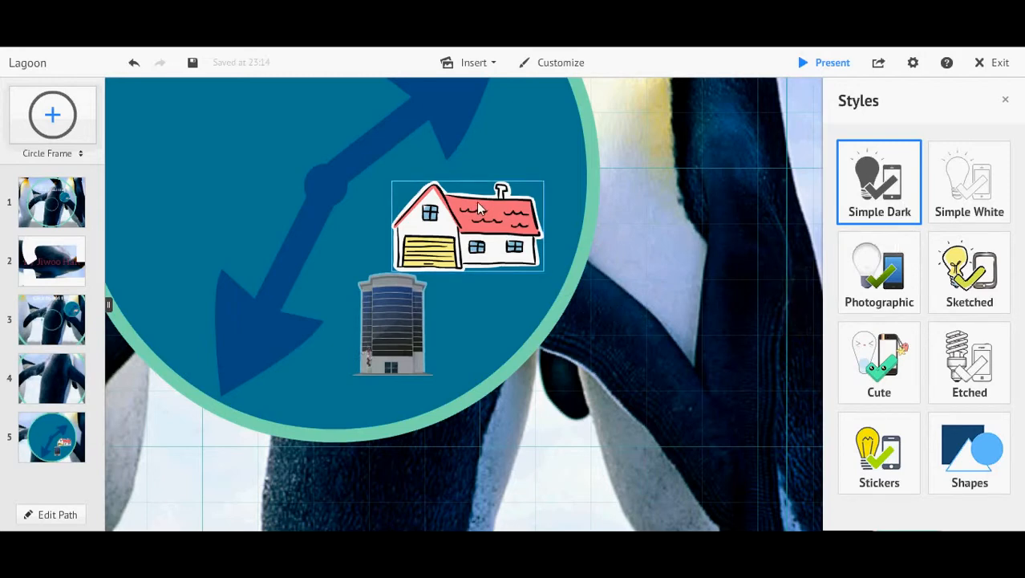
click(407, 337)
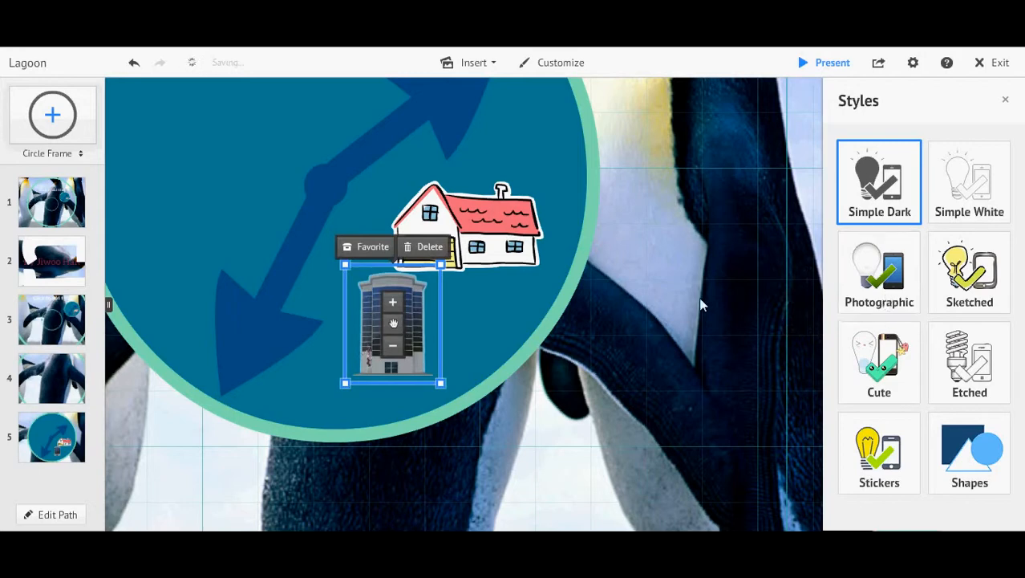
click(515, 308)
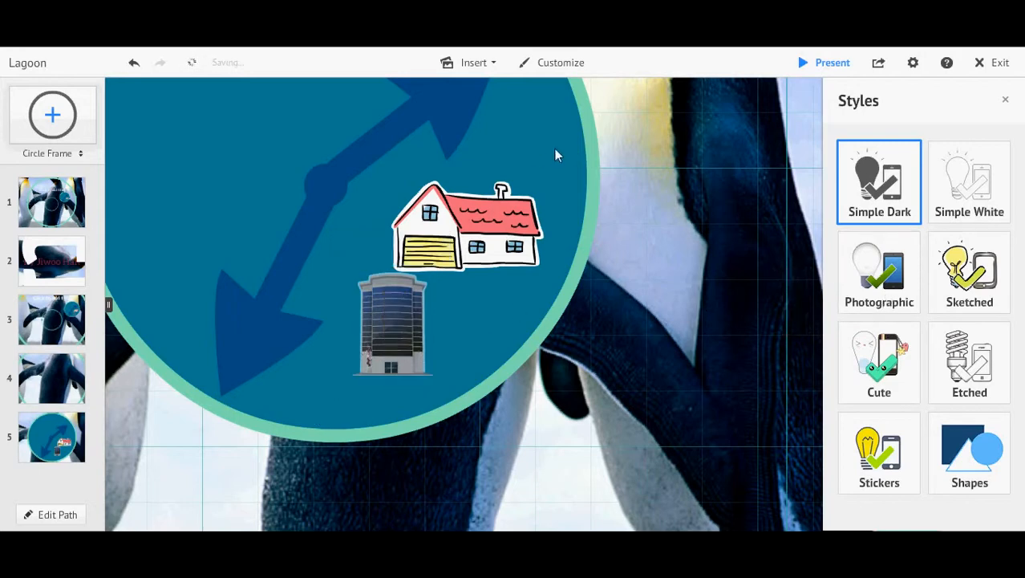
right_click(405, 288)
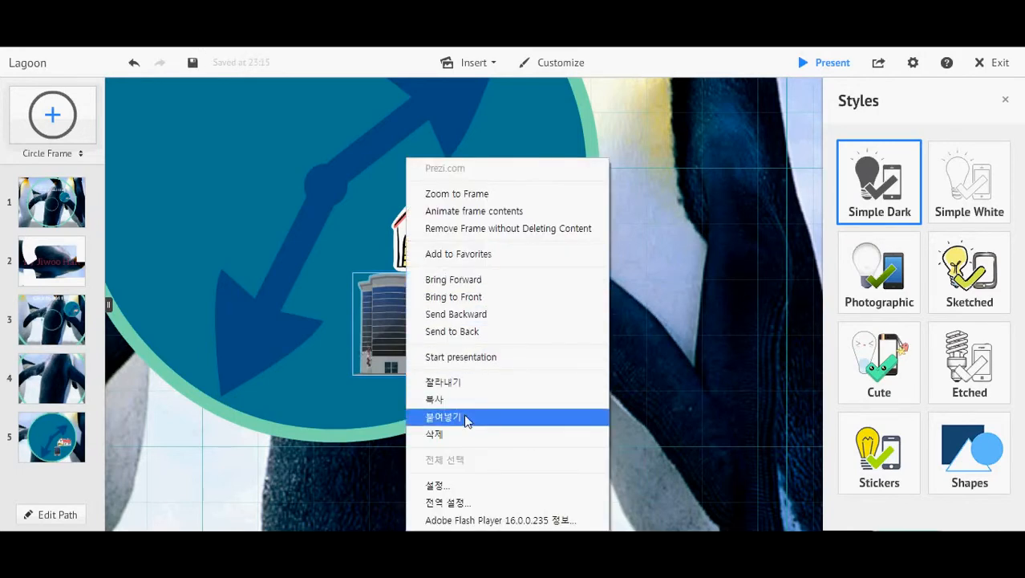
click(466, 434)
right_click(454, 232)
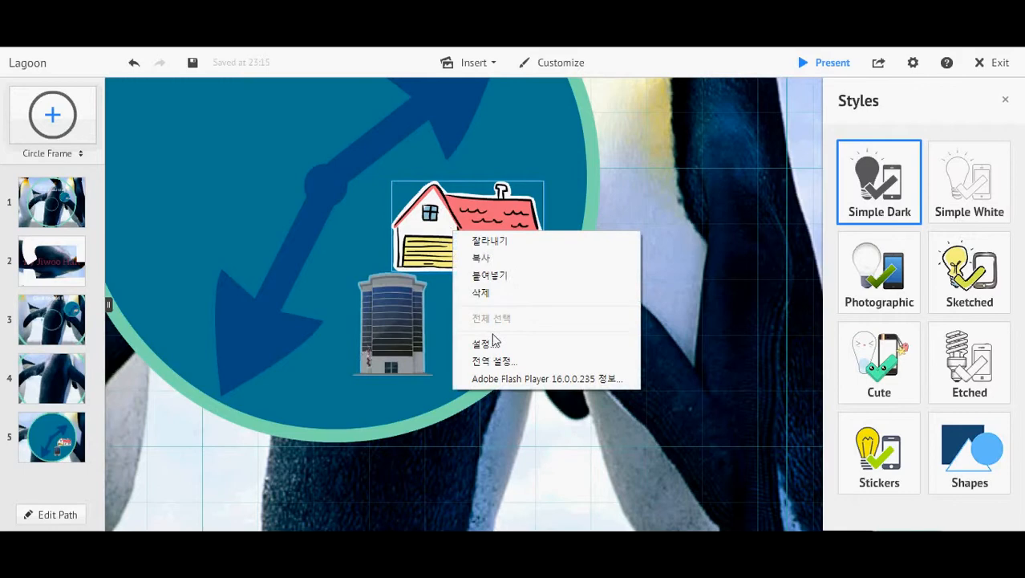
click(485, 293)
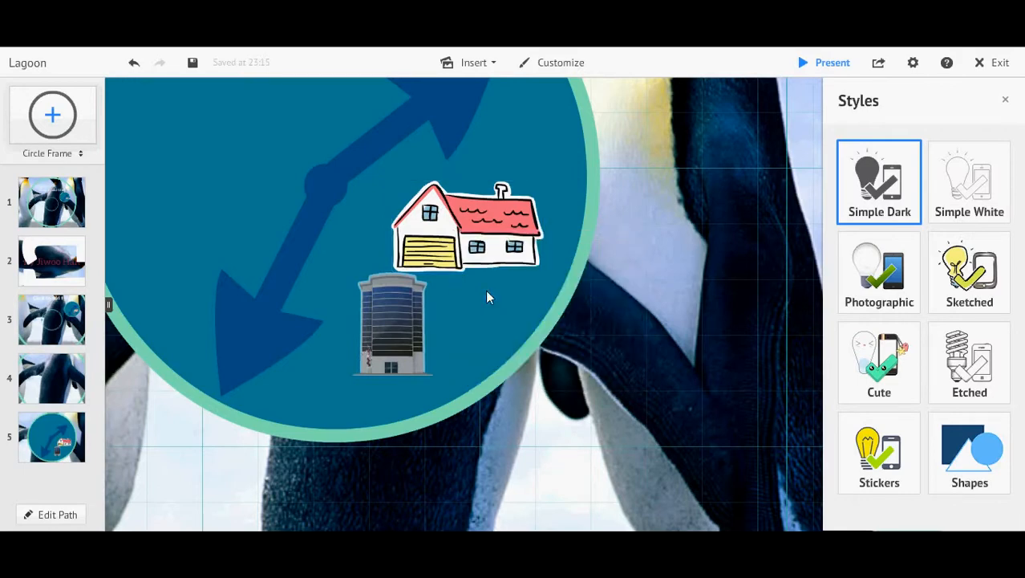
key(ctrl+z)
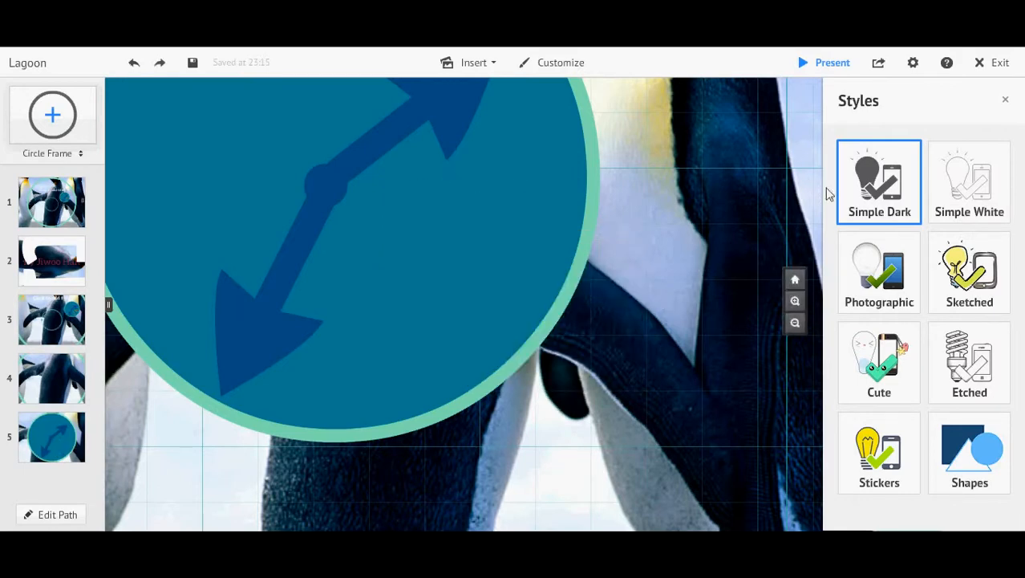
Insert two Simple Dark office building symbols in the blue circle's lower right, a larger and a smaller one side by side.
click(898, 206)
drag(904, 249, 344, 368)
drag(398, 294, 389, 291)
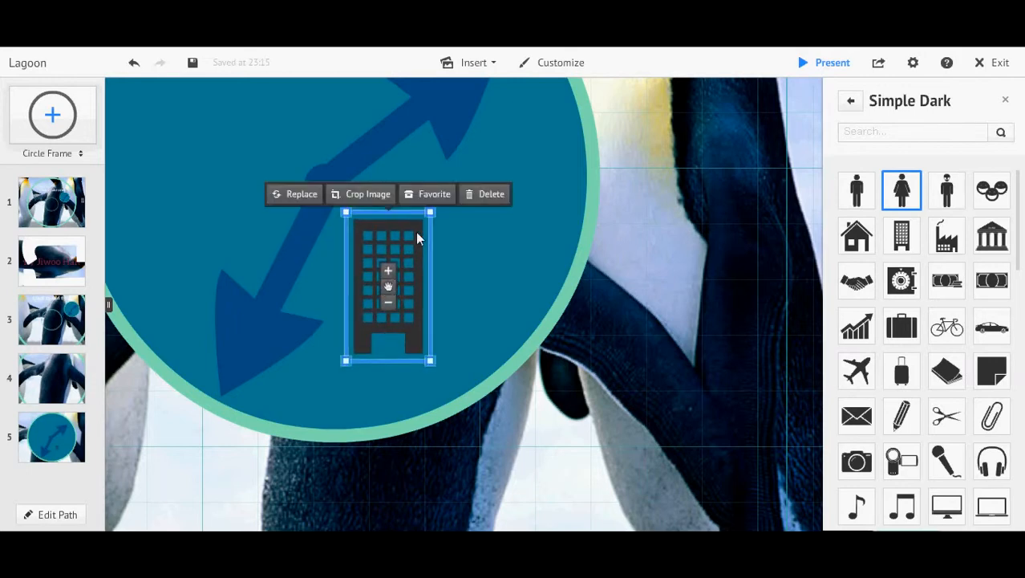
click(461, 242)
drag(902, 235, 487, 290)
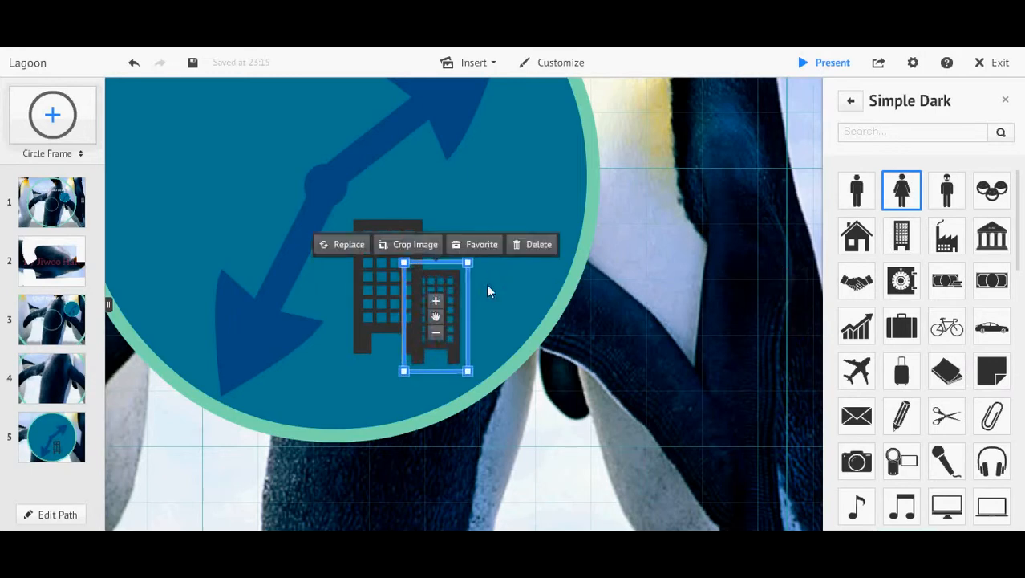
drag(435, 316, 449, 315)
click(603, 347)
Insert a Simple Dark house symbol in the blue circle, enlarge it and position it to the upper left of the arrow.
scroll(605, 362, up, 2)
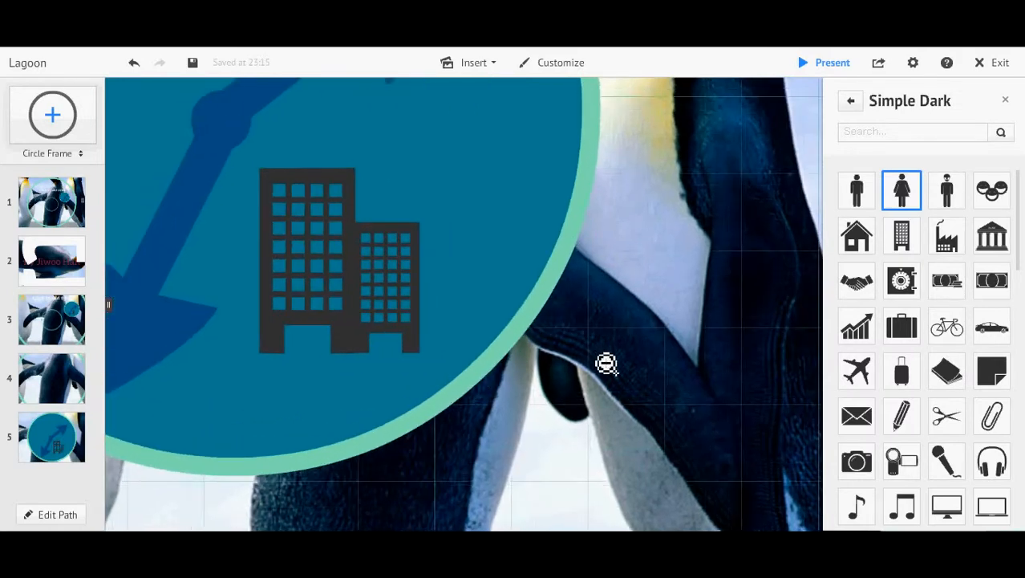
scroll(605, 361, down, 5)
drag(854, 245, 394, 235)
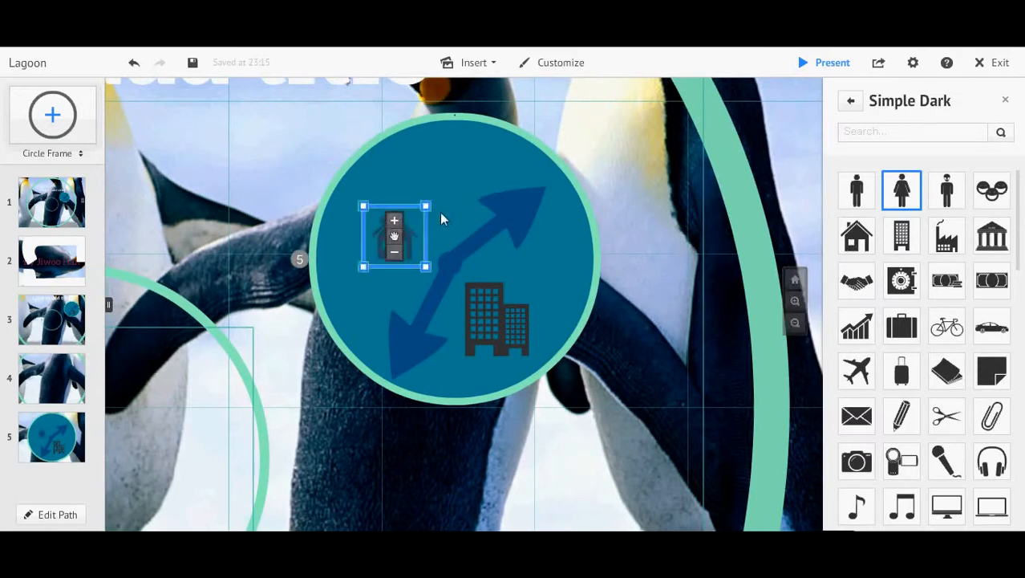
drag(366, 277, 343, 307)
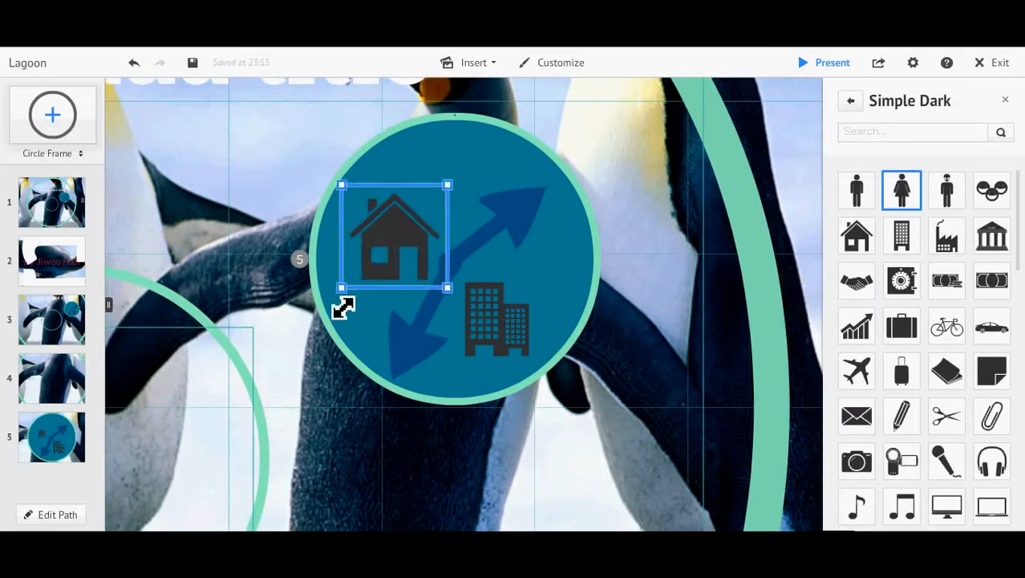
drag(397, 239, 394, 217)
click(236, 178)
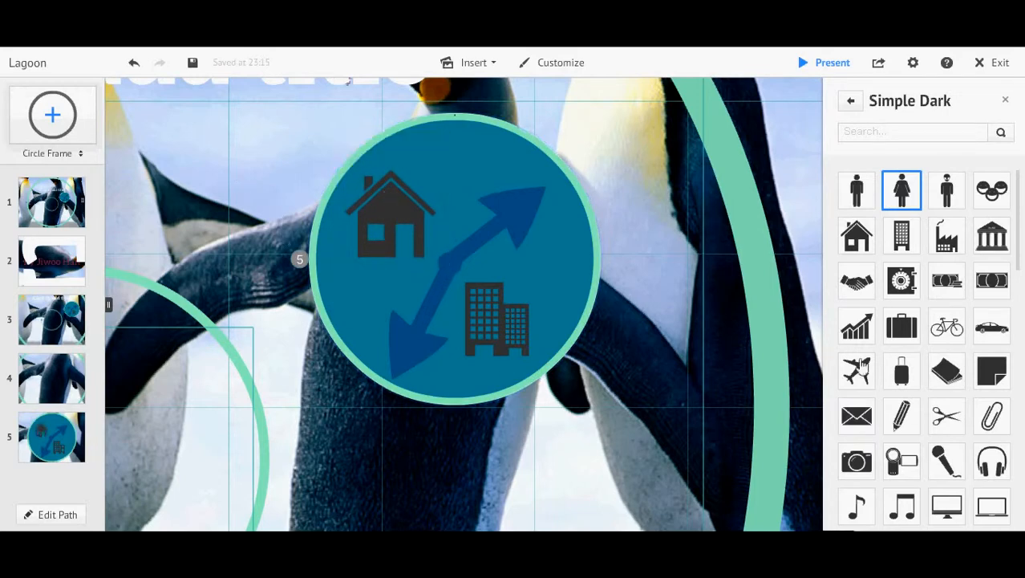
drag(405, 227, 402, 224)
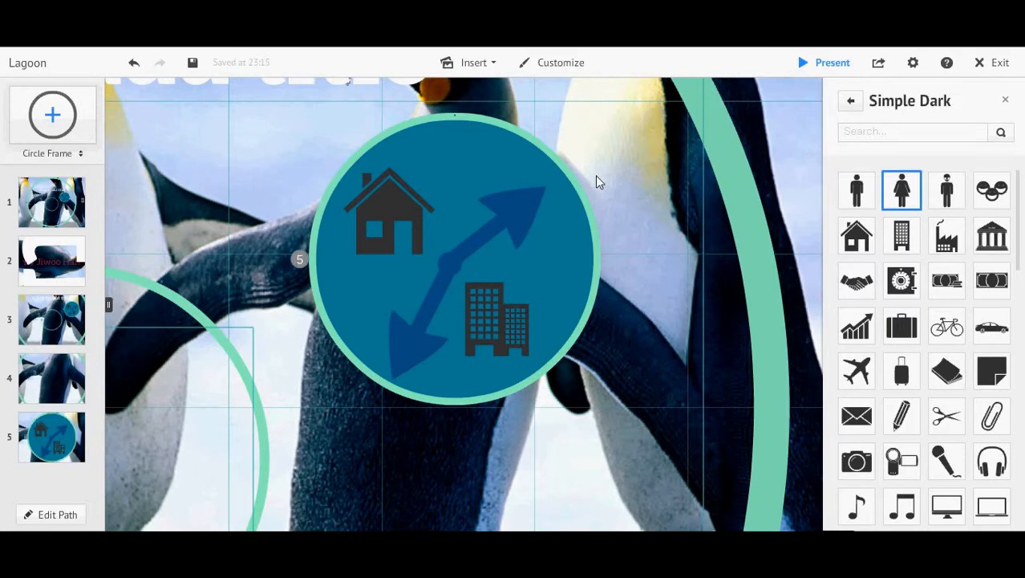
Add a Title-style text "Blah Blah" over the leftmost penguin, outside the large circle frame.
click(1005, 100)
click(999, 283)
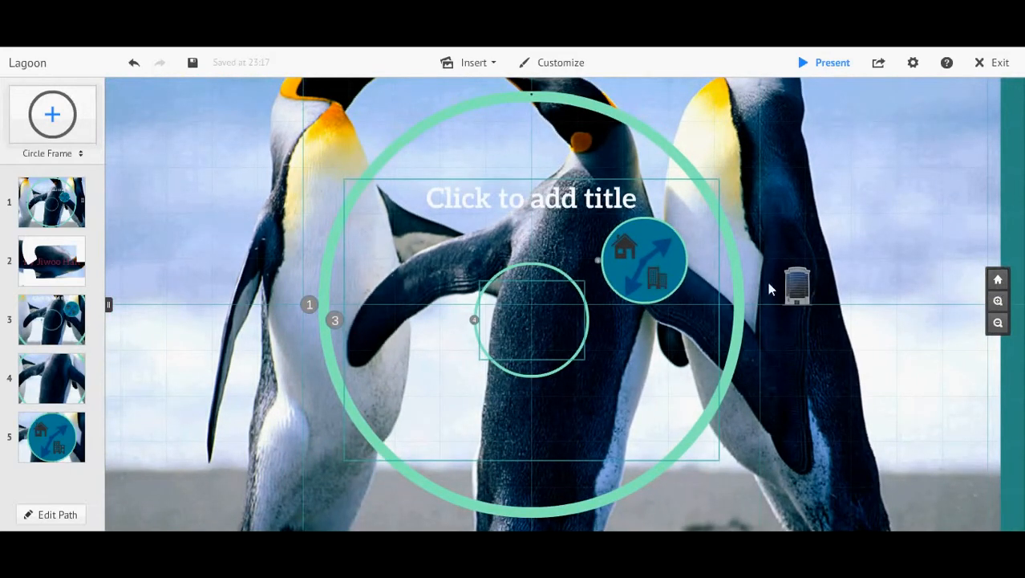
click(186, 182)
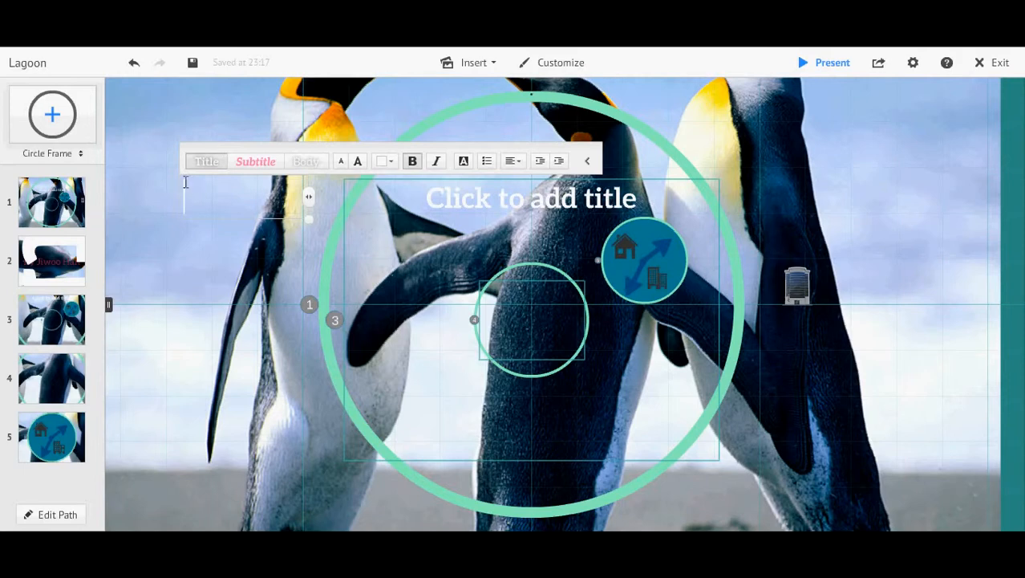
text(Blah Blah)
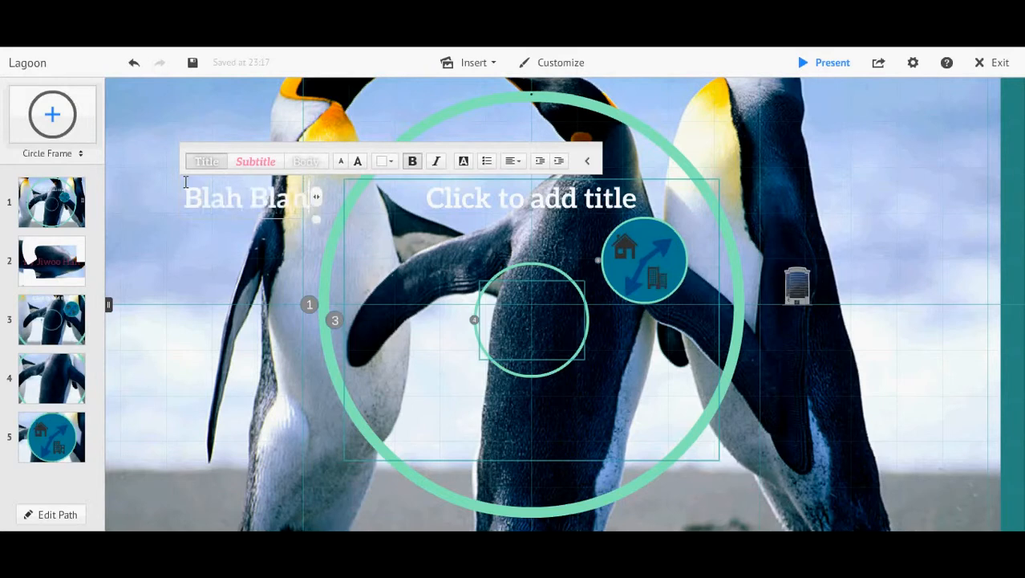
Recolour the "Blah Blah" text, trying magenta before settling on bright blue.
drag(312, 205, 181, 210)
click(386, 161)
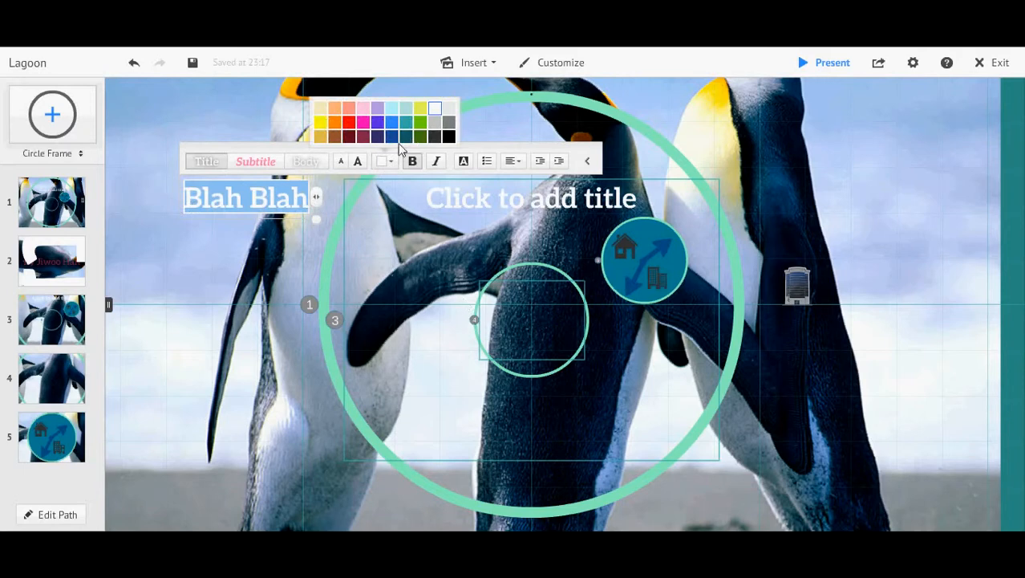
click(363, 122)
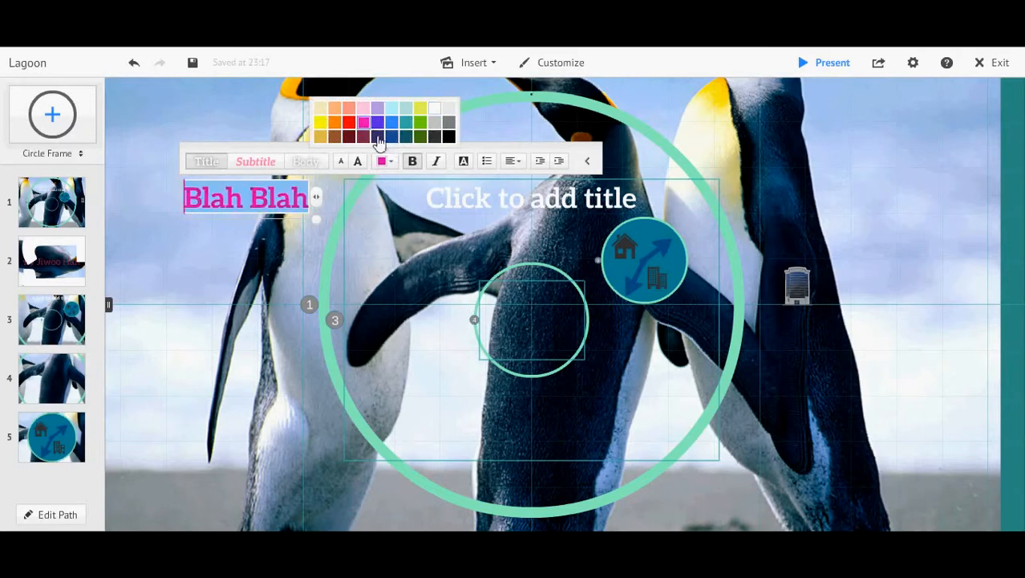
click(391, 122)
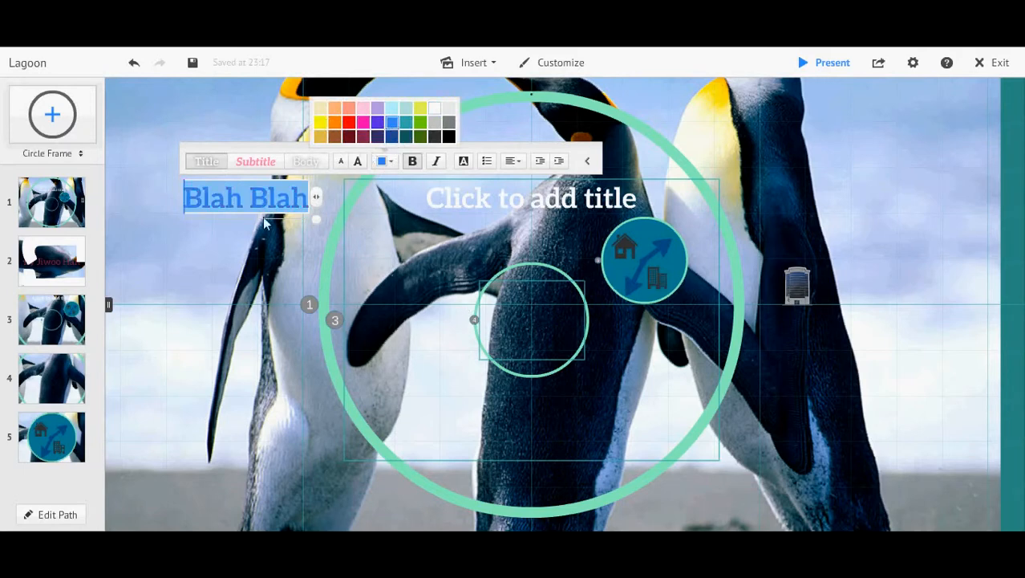
click(227, 273)
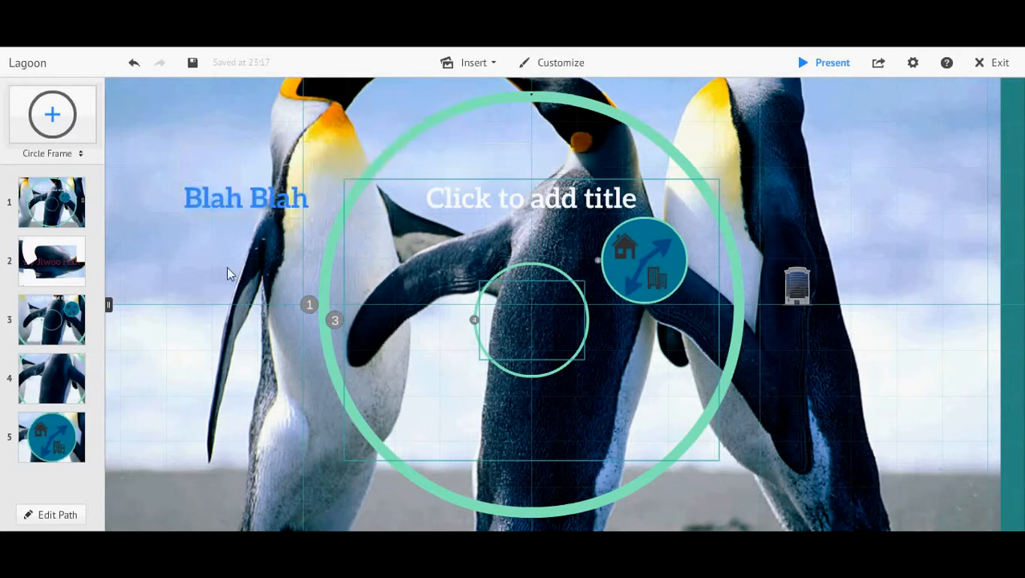
Move the "Blah Blah" text inside the large circle frame, left of the small circle, and enlarge it slightly.
click(243, 210)
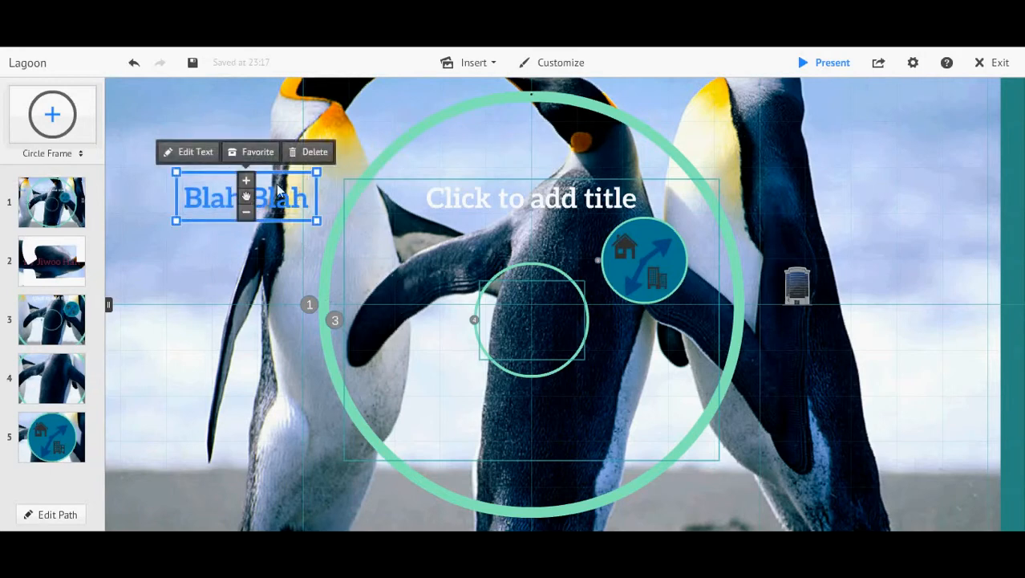
drag(246, 196, 423, 293)
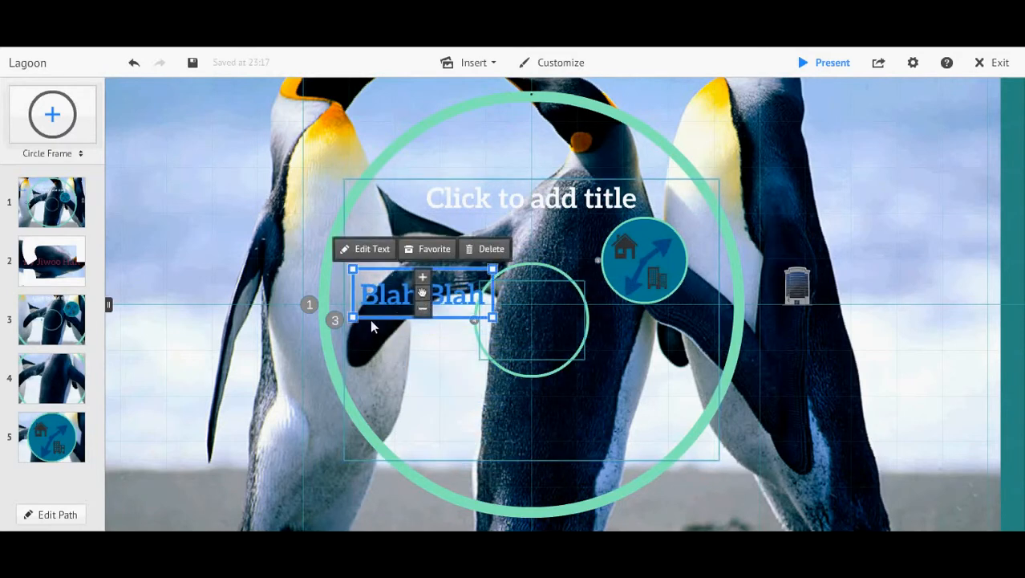
drag(362, 324, 369, 350)
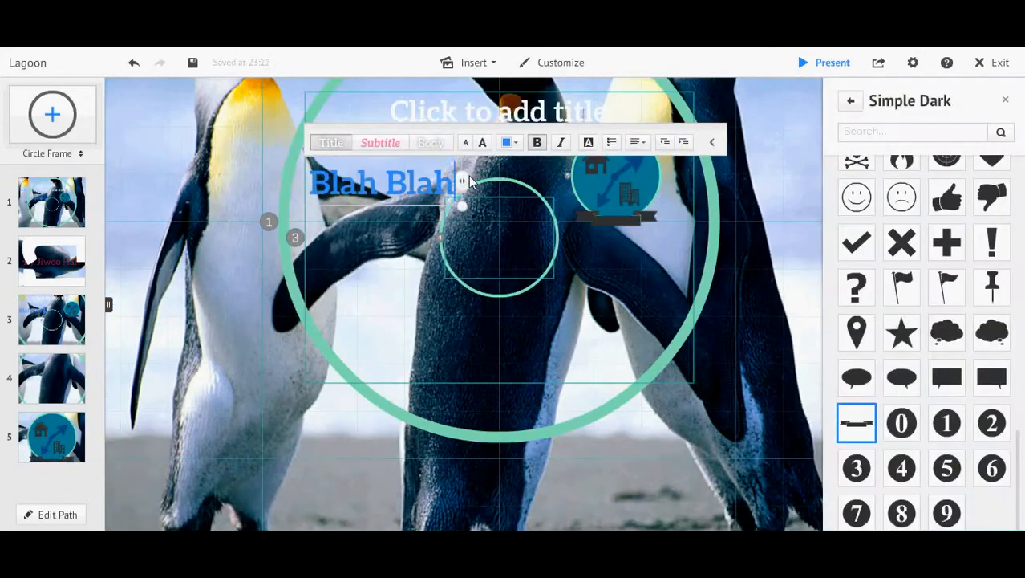
Switch the whole "Blah Blah" text to the Subtitle style and then to the Body style.
drag(453, 179, 309, 183)
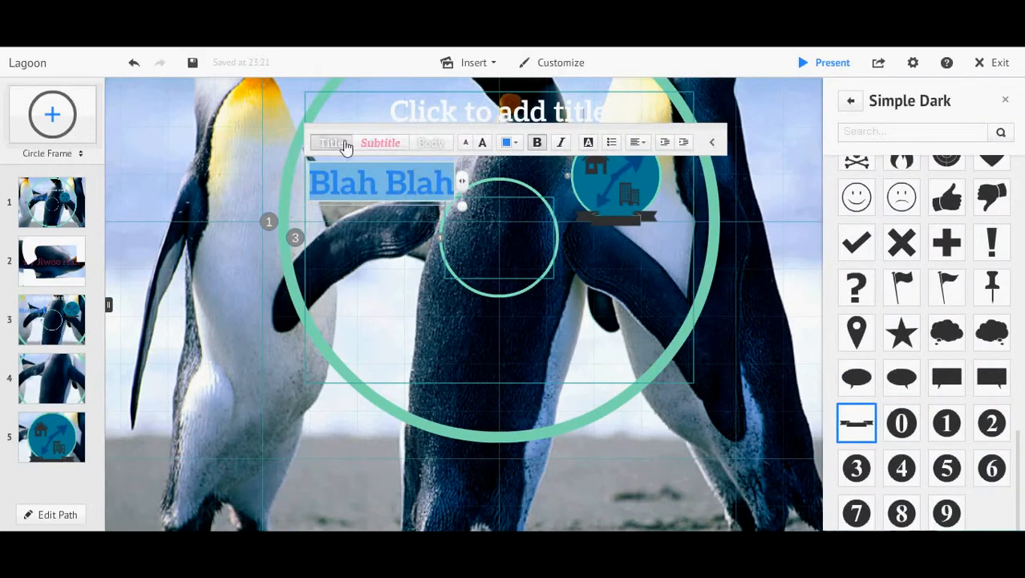
click(370, 144)
click(437, 151)
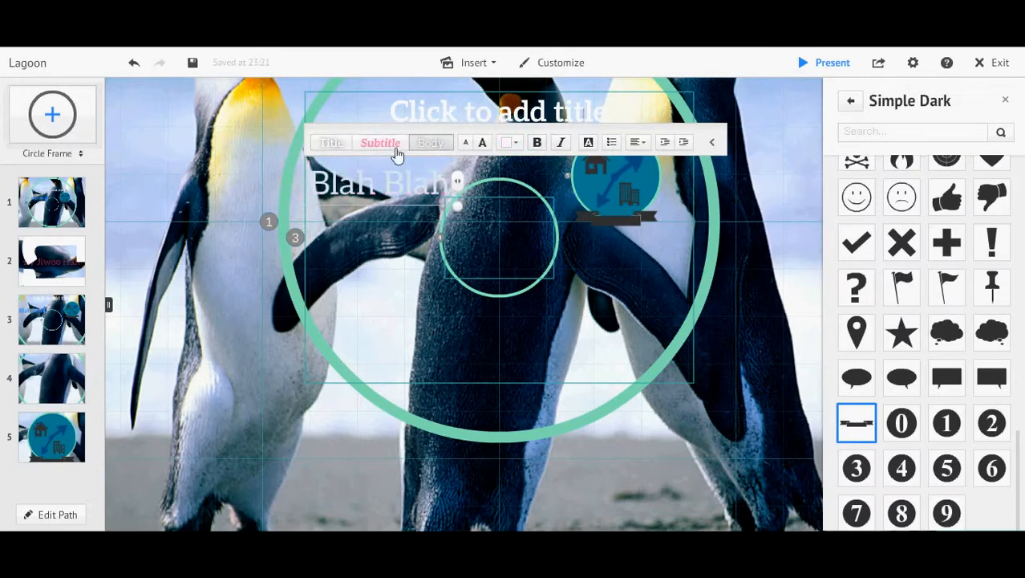
Switch the "Blah Blah" text back to the Title style and finish editing it.
click(345, 151)
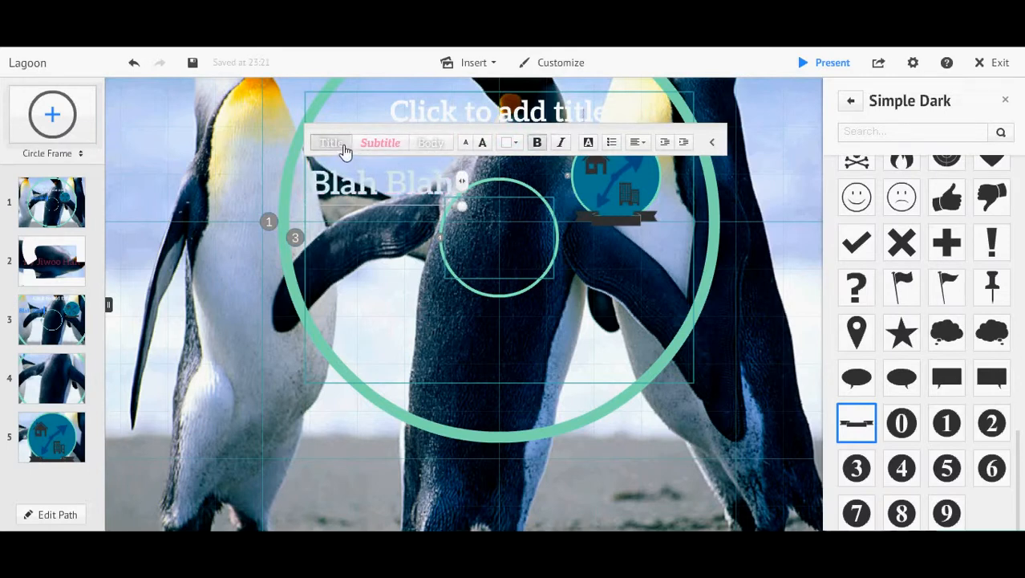
click(226, 199)
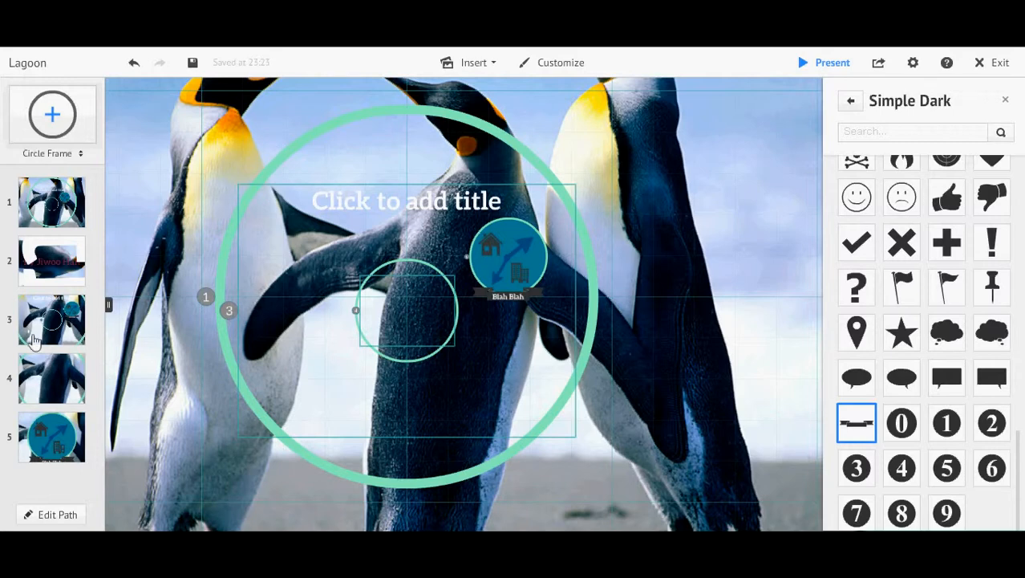
Animate the contents of path step 5, adding appearance effects first to the house symbol and second to the double-headed arrow.
right_click(64, 429)
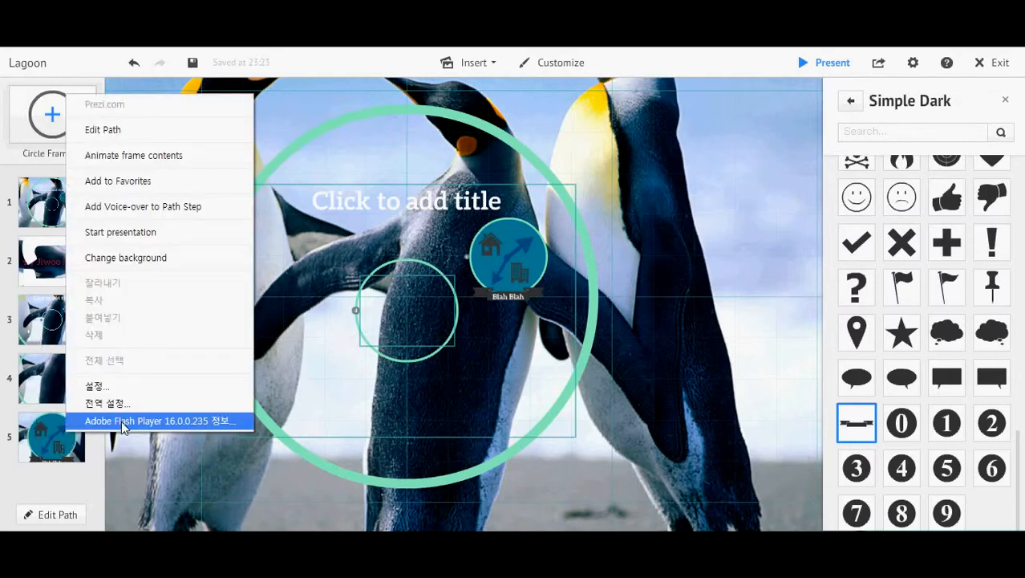
click(178, 158)
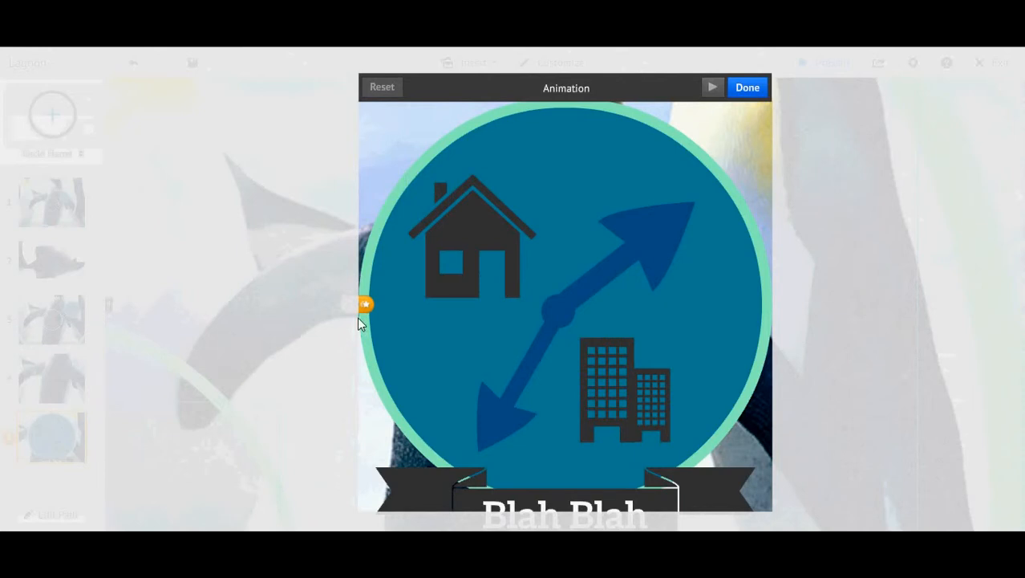
click(426, 293)
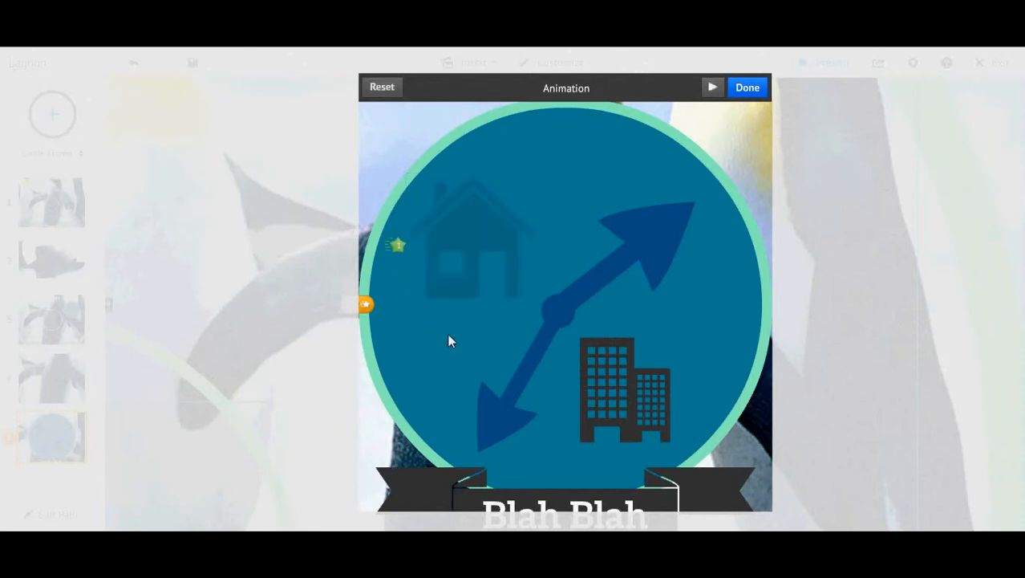
click(522, 426)
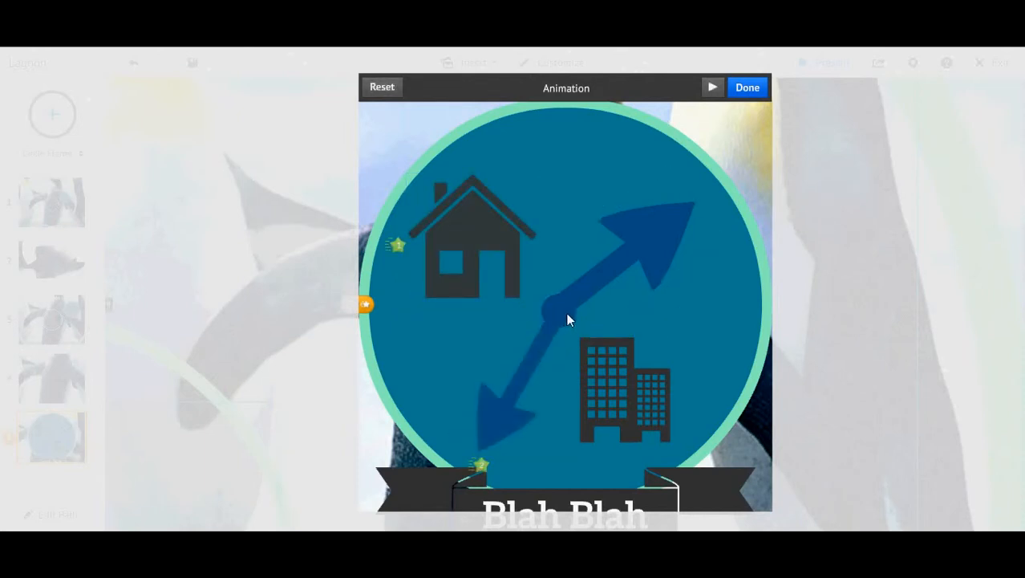
click(571, 316)
click(639, 255)
click(751, 92)
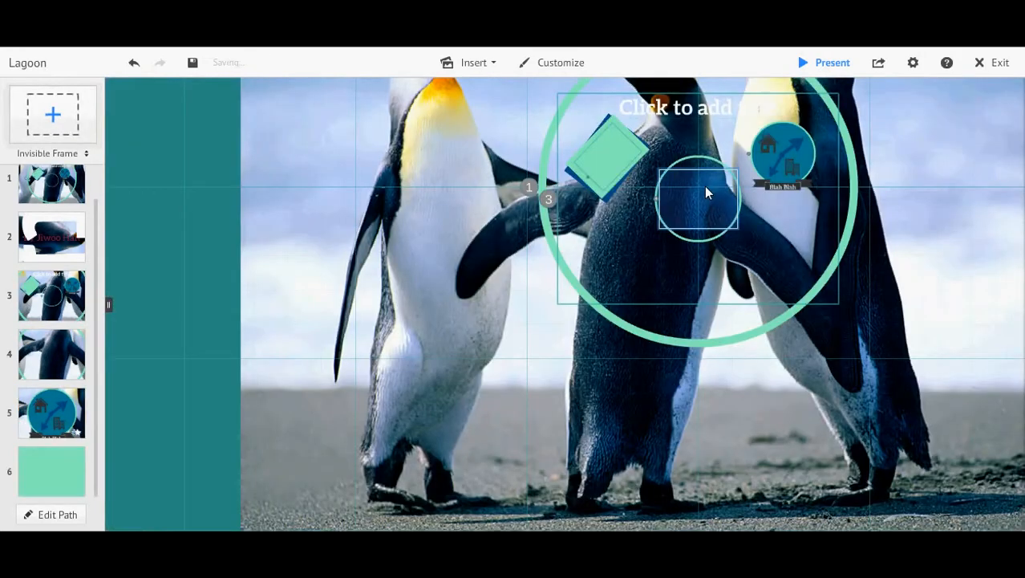
Insert a YouTube video inside the small circle frame, pasting the copied link that ends in watch?v=M0k3giXi8eM.
click(706, 191)
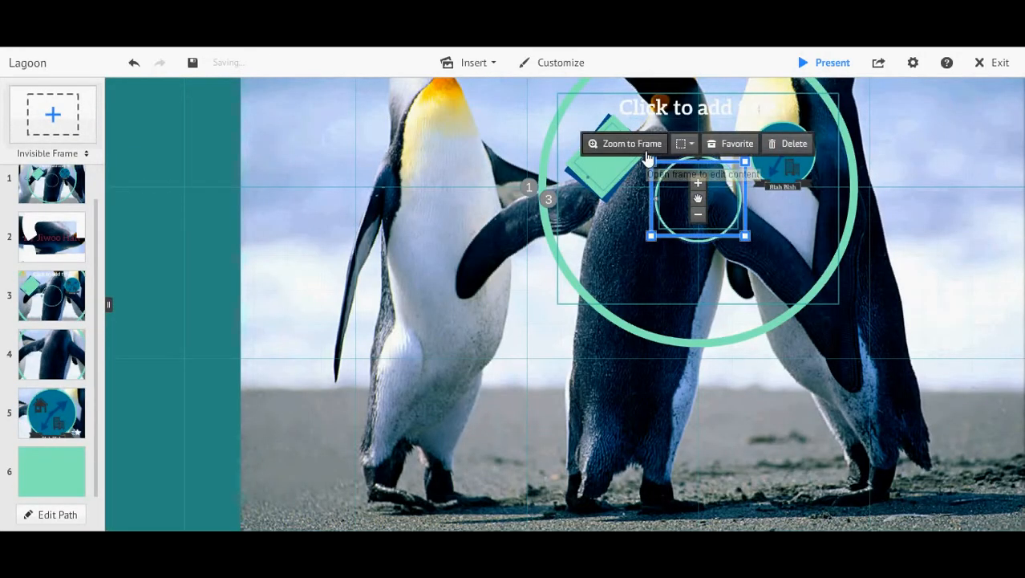
click(647, 159)
click(473, 63)
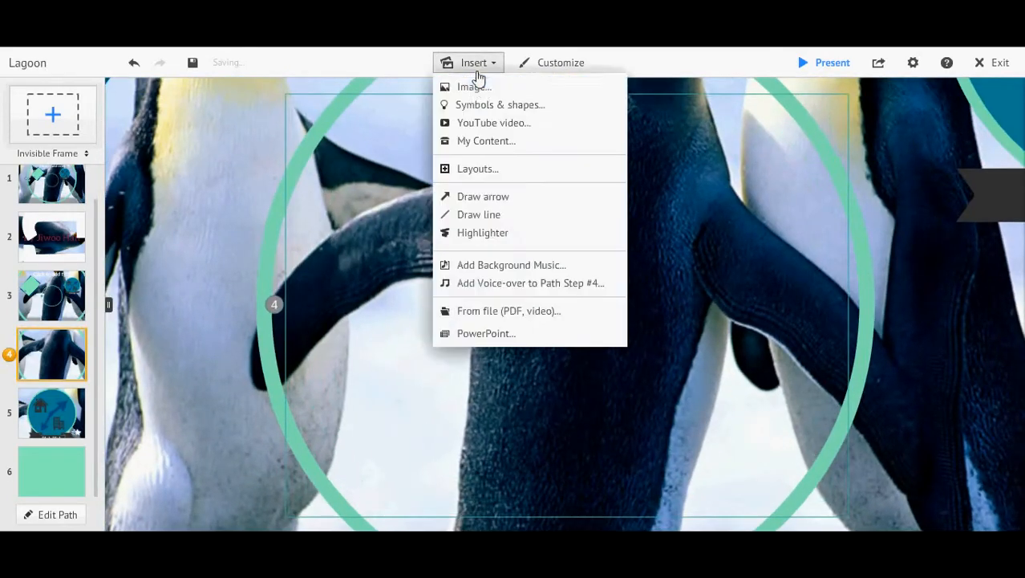
click(515, 128)
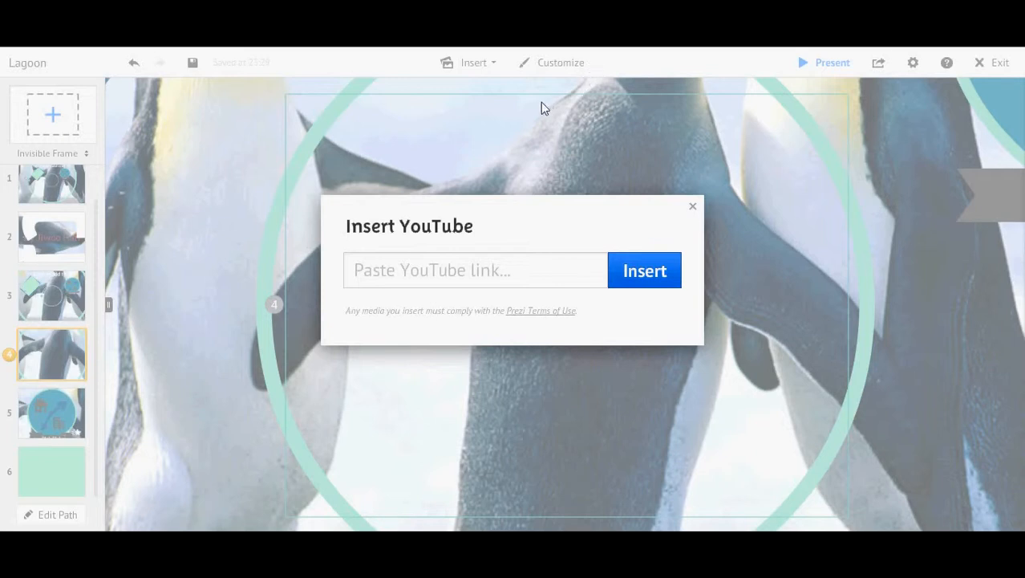
right_click(504, 266)
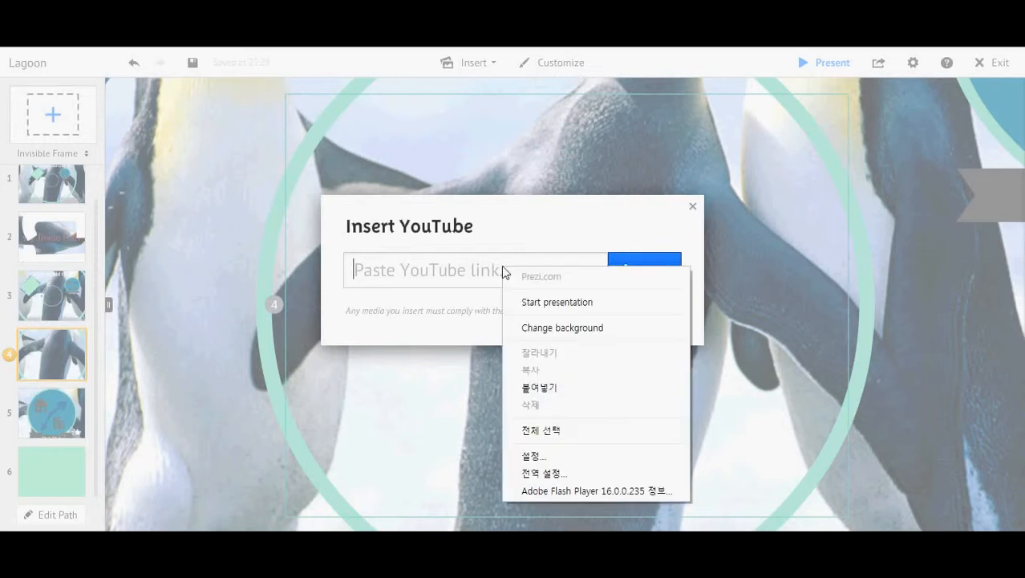
click(552, 387)
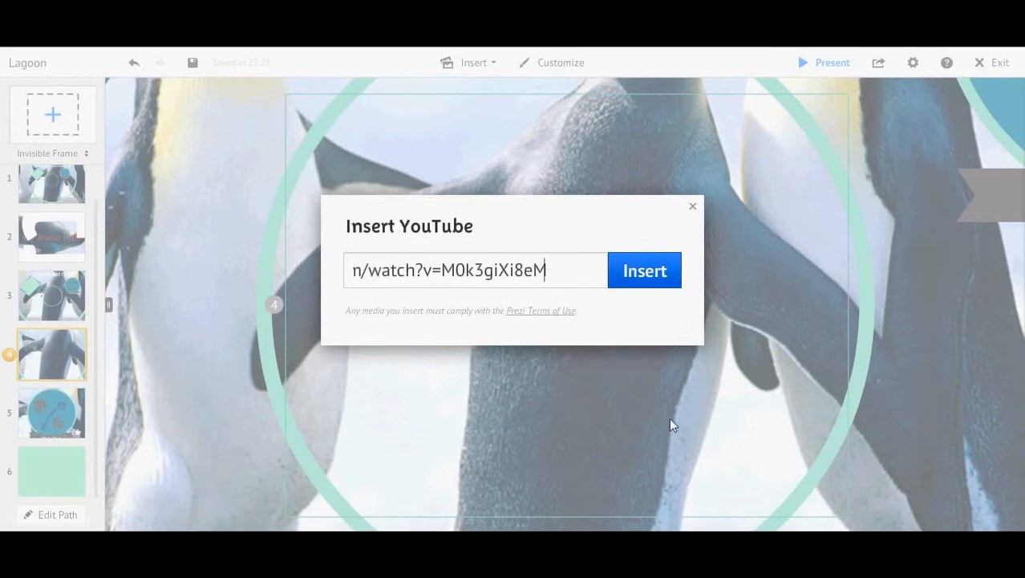
click(656, 277)
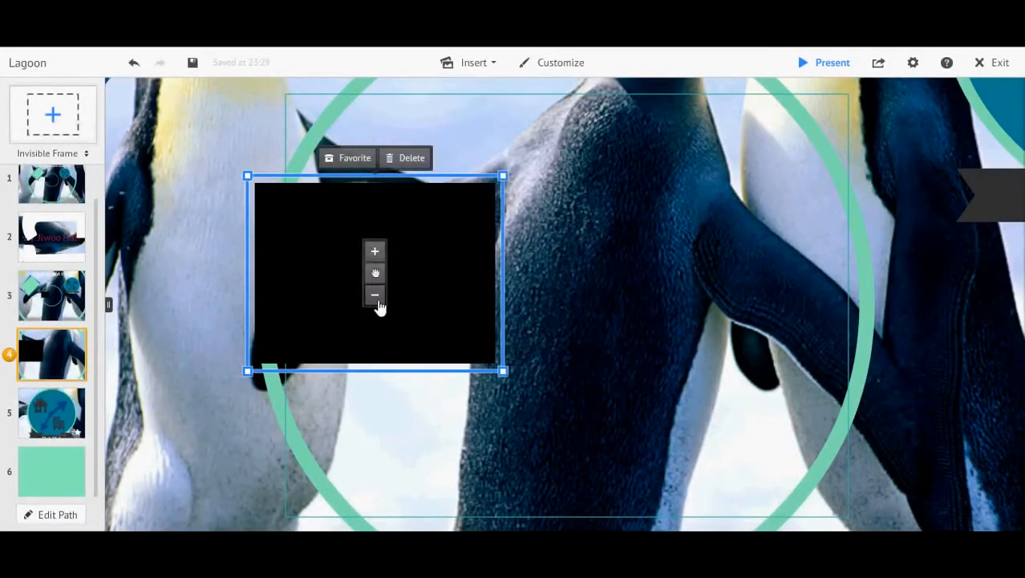
Move the inserted YouTube video to the centre of the small circle frame.
drag(381, 280, 594, 278)
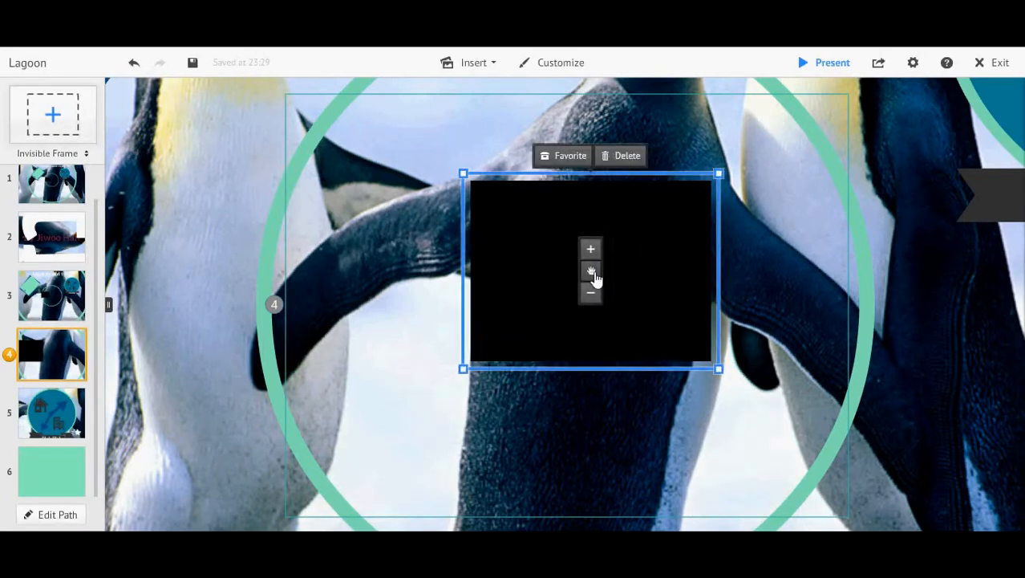
drag(594, 277, 575, 282)
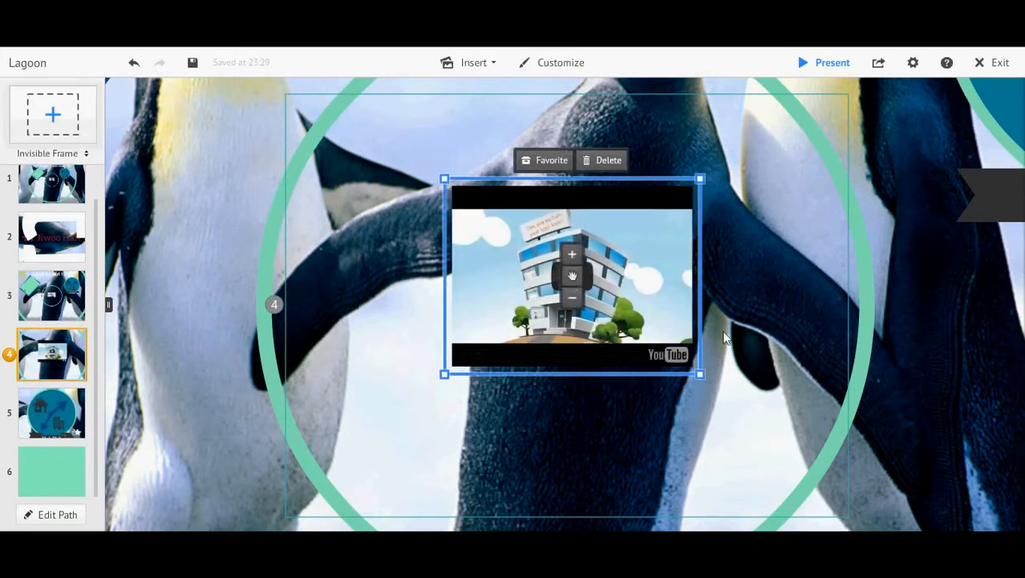
click(682, 192)
Add a Title-style text "Video" above the YouTube video and colour it dark indigo.
click(526, 154)
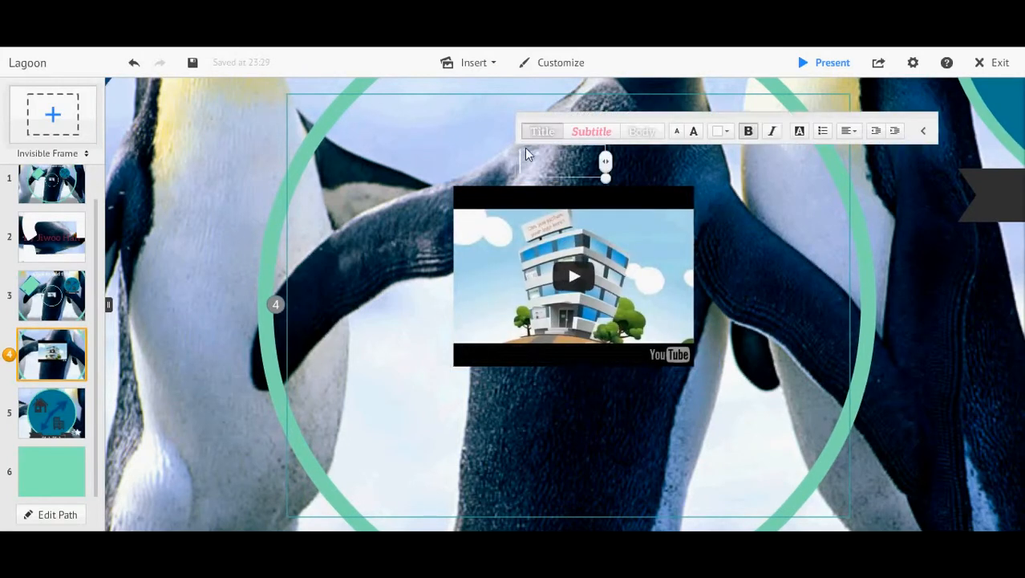
text(Video)
drag(588, 164, 578, 170)
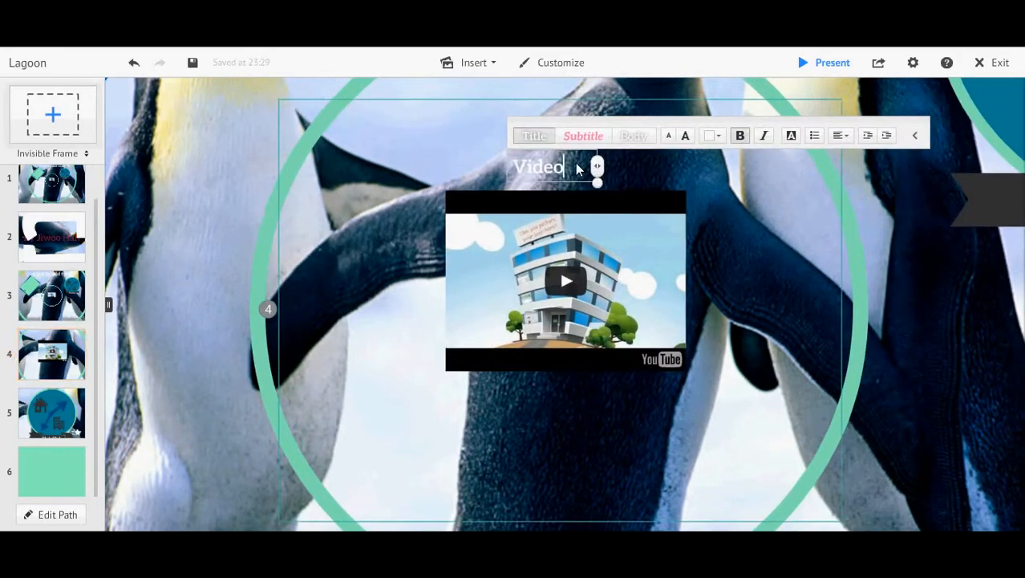
drag(567, 172, 512, 169)
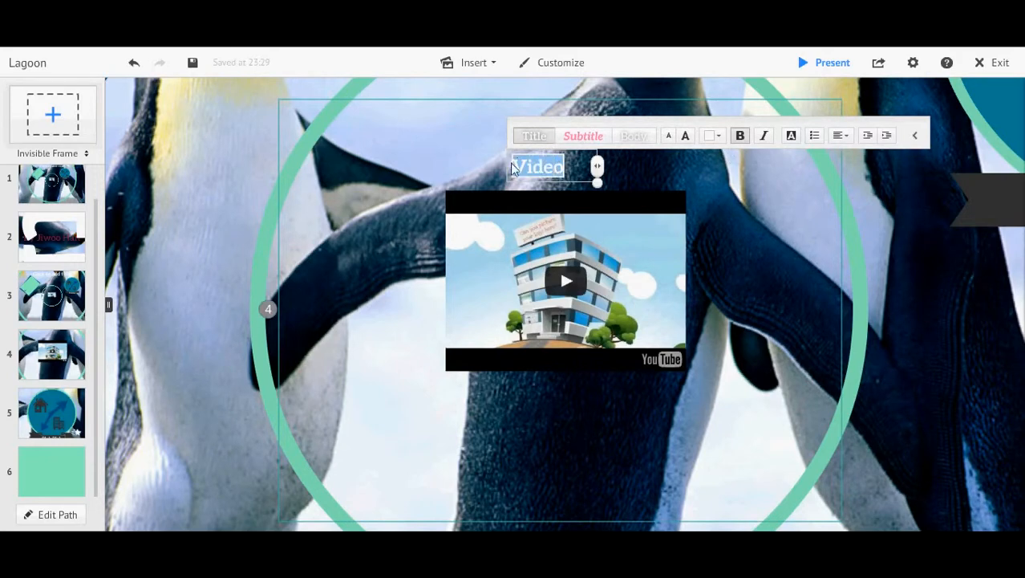
click(713, 138)
click(705, 121)
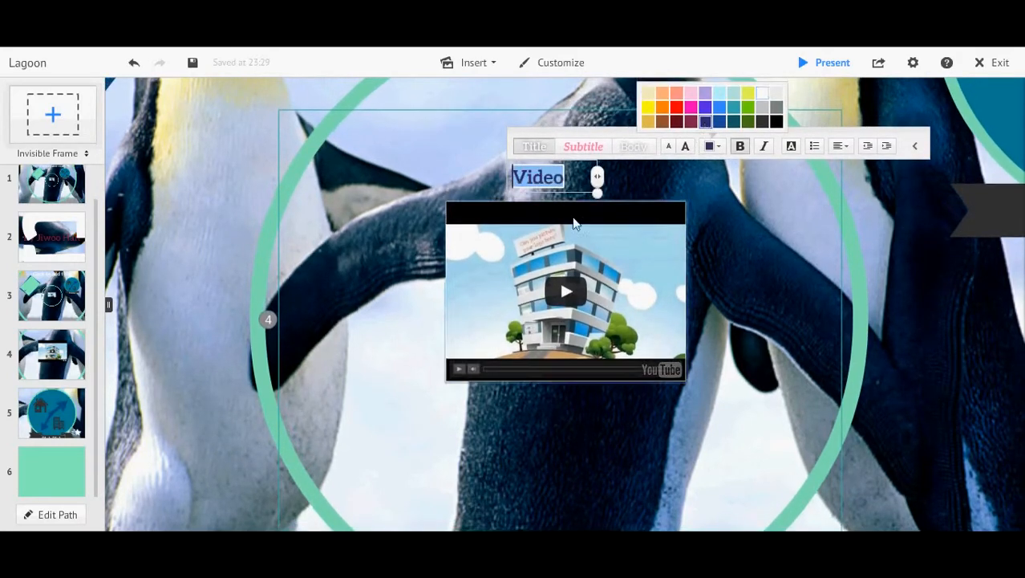
Enlarge the "Video" text to about twice its size and position it centrally above the YouTube video.
drag(599, 182, 682, 248)
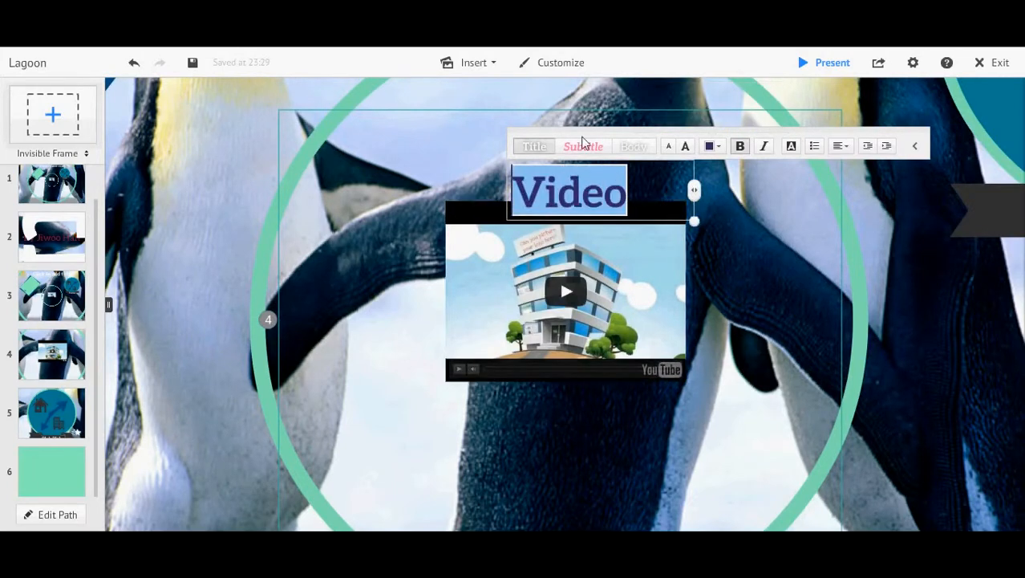
mouse_move(587, 134)
mouse_down()
mouse_move(592, 94)
mouse_move(585, 175)
mouse_move(578, 150)
mouse_up()
click(700, 329)
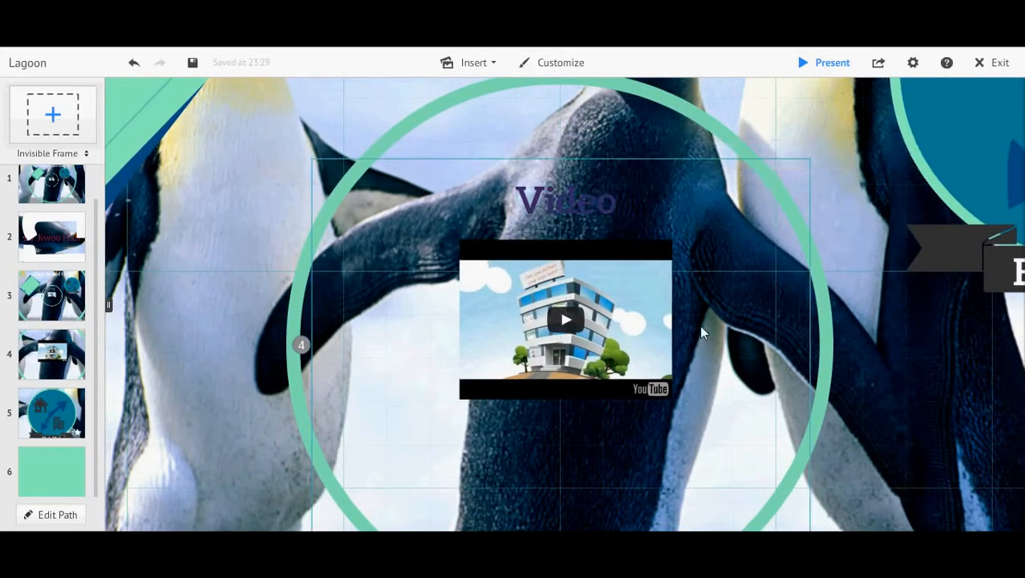
Enlarge and recentre the YouTube video inside the small circle frame, and pause its playback.
scroll(678, 260, down, 5)
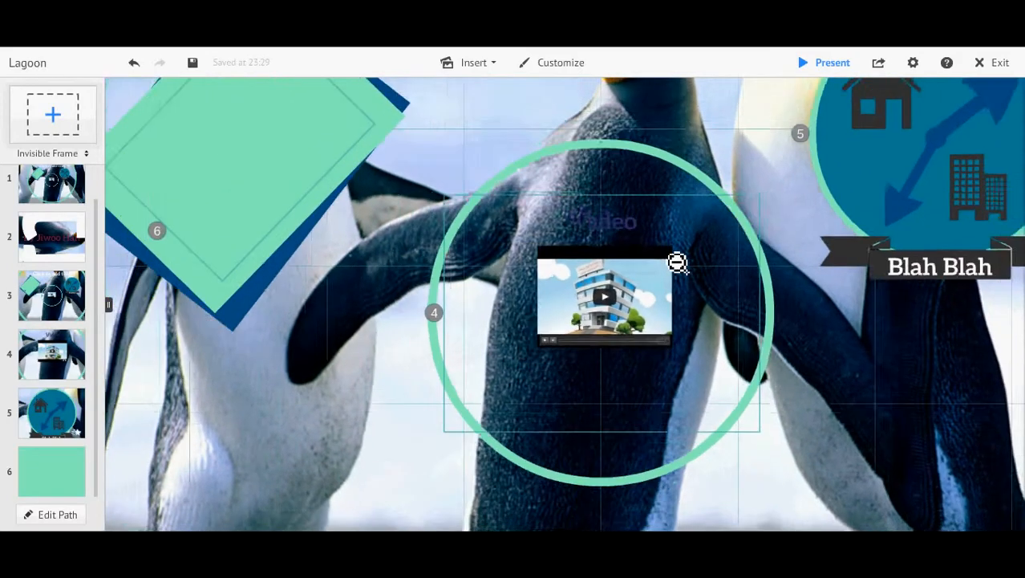
scroll(678, 267, down, 2)
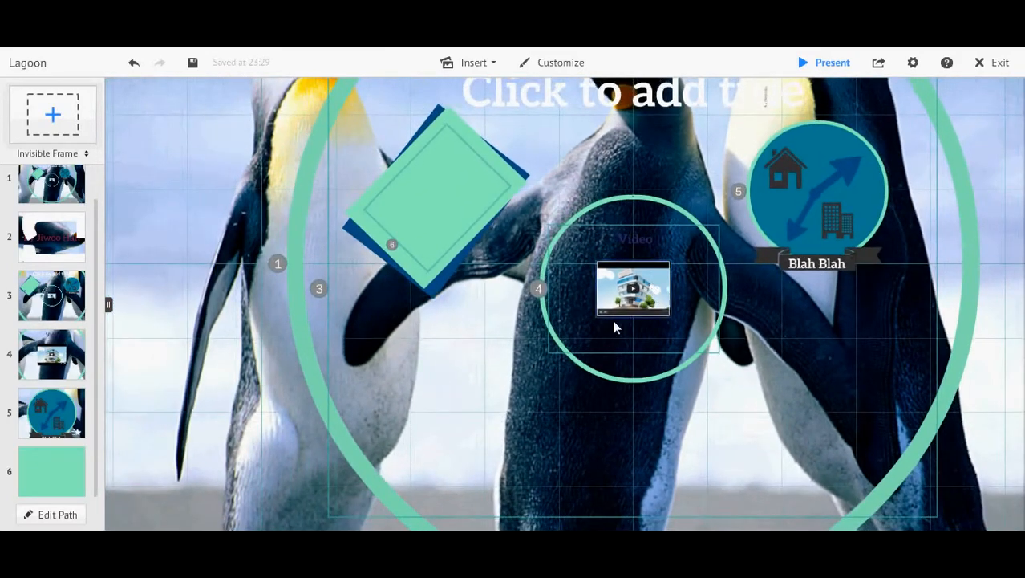
click(622, 277)
mouse_move(591, 327)
mouse_down()
mouse_move(599, 328)
mouse_move(588, 344)
mouse_up()
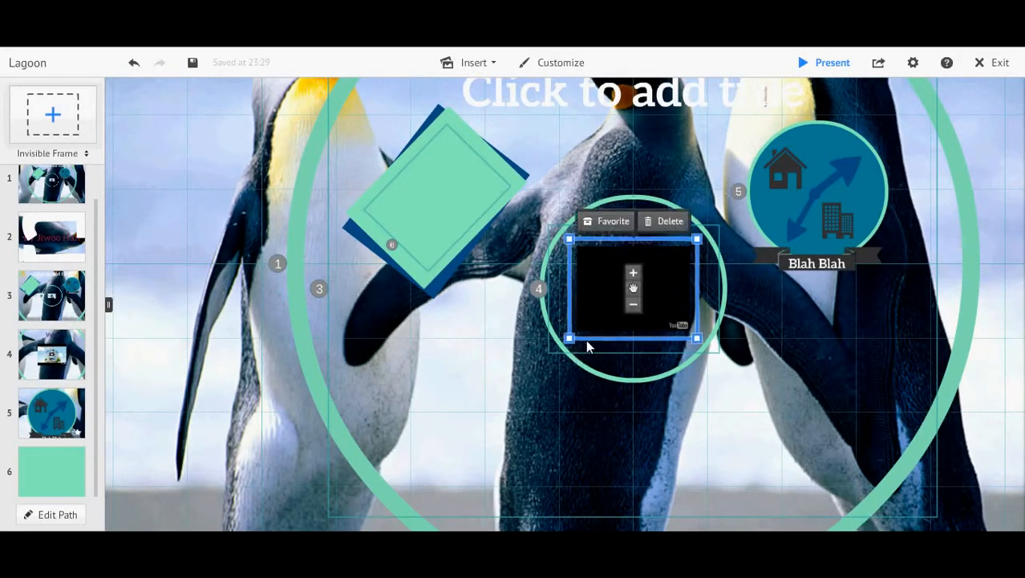
drag(633, 292, 636, 293)
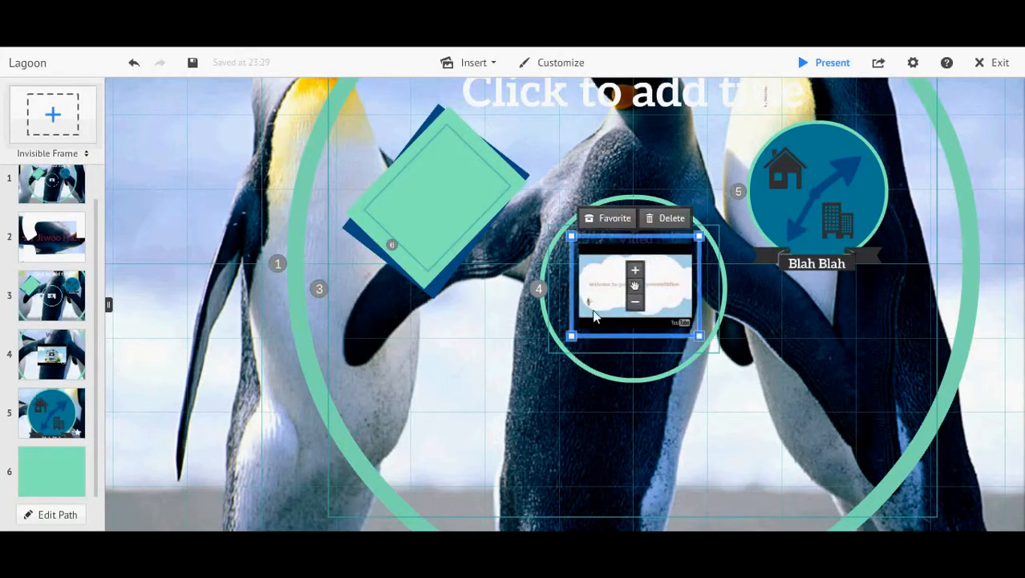
click(460, 363)
click(588, 324)
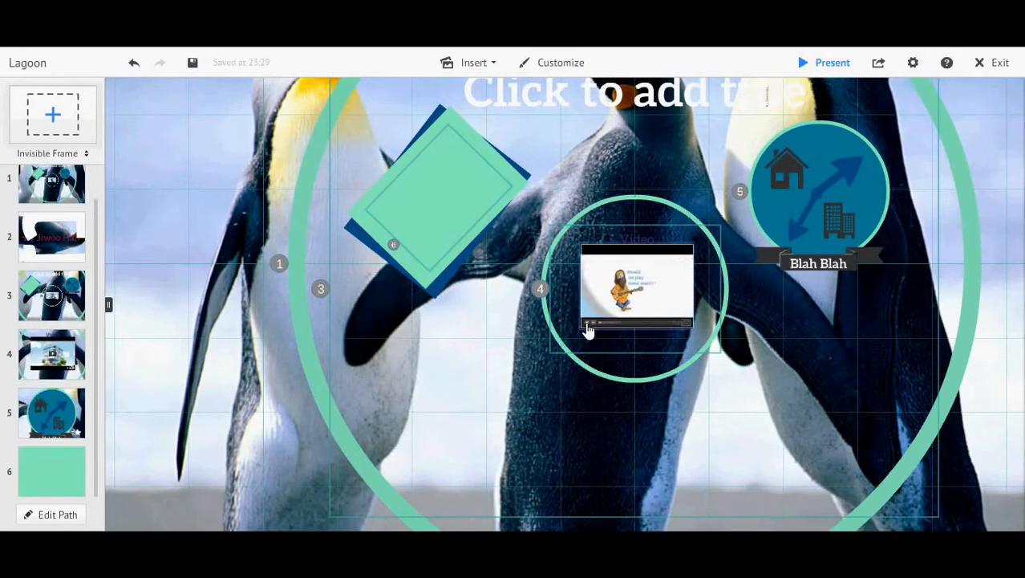